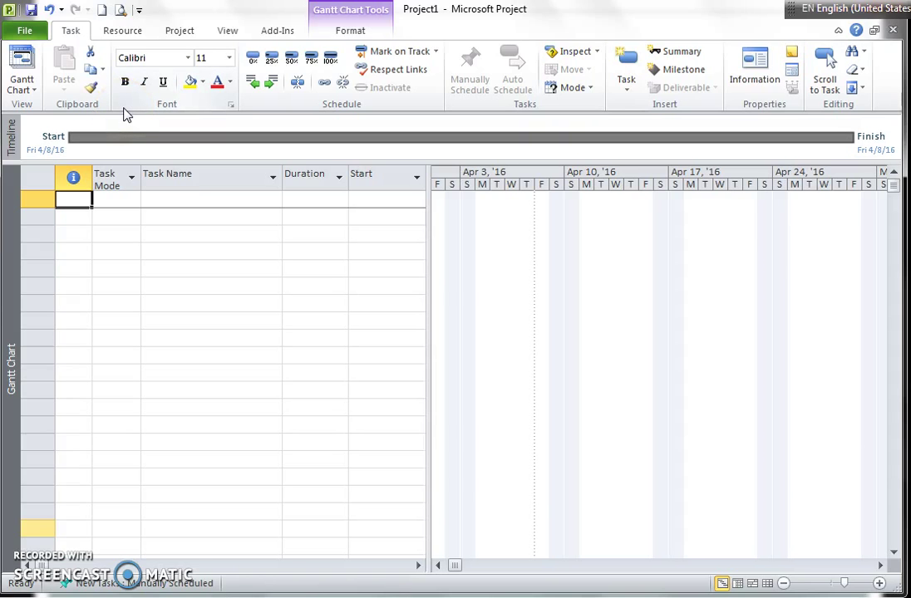
Step: Open the project information and review the choices for the start date and the project calendar
left_click(179, 34)
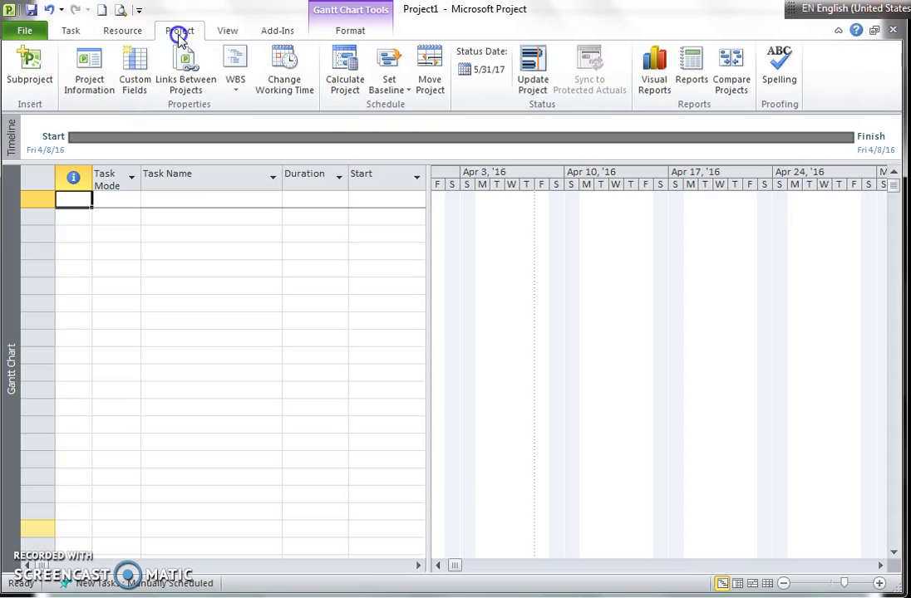
left_click(83, 76)
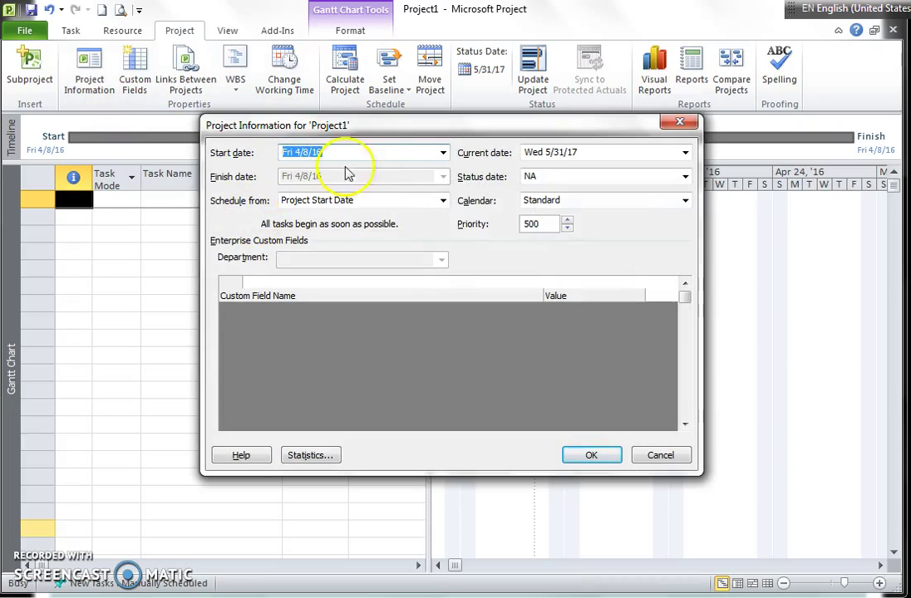
left_click(438, 156)
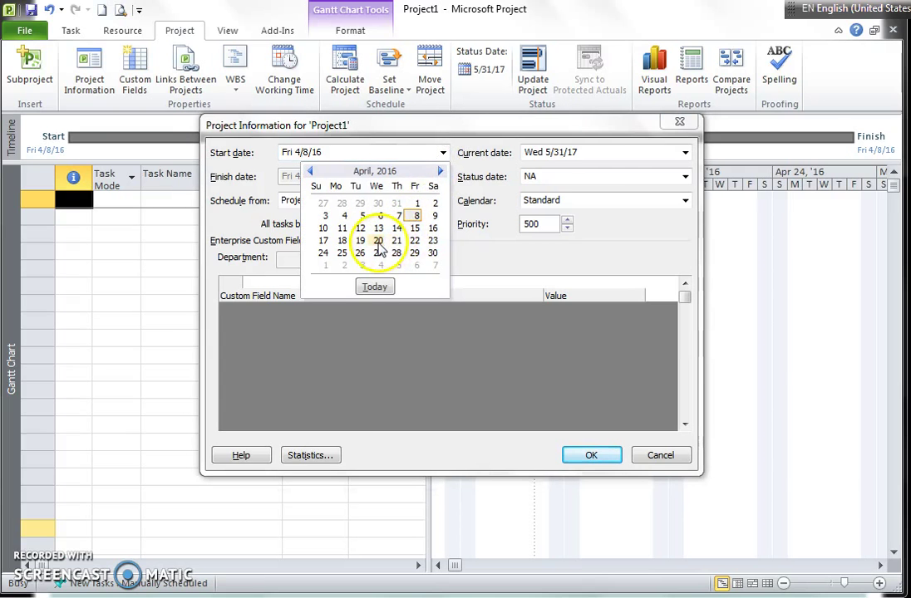
left_click(274, 188)
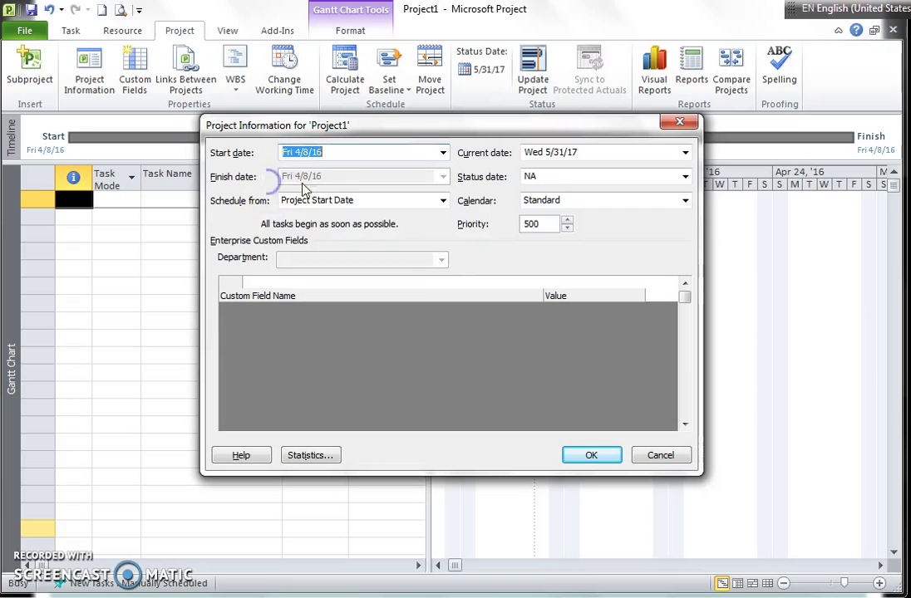
left_click(685, 201)
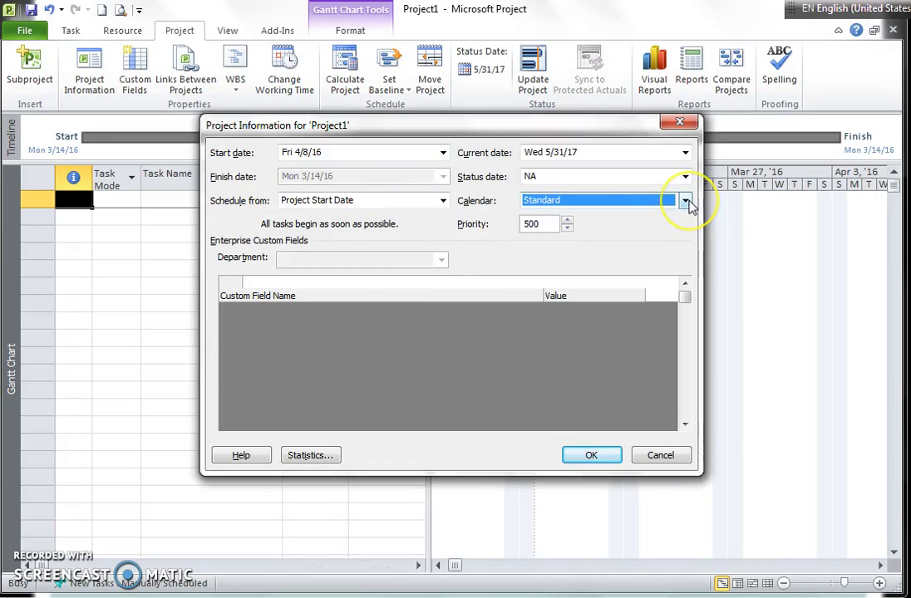
left_click(685, 201)
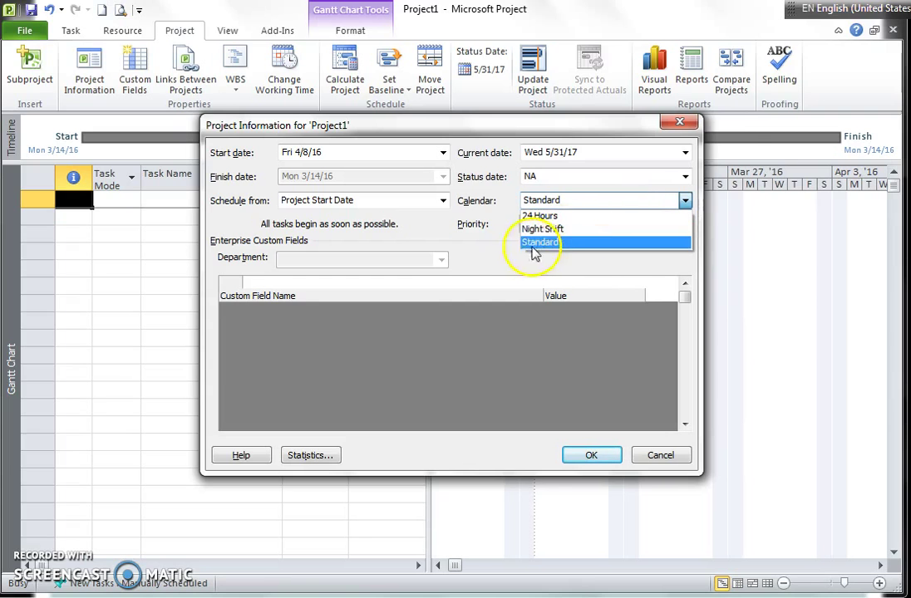
left_click(496, 264)
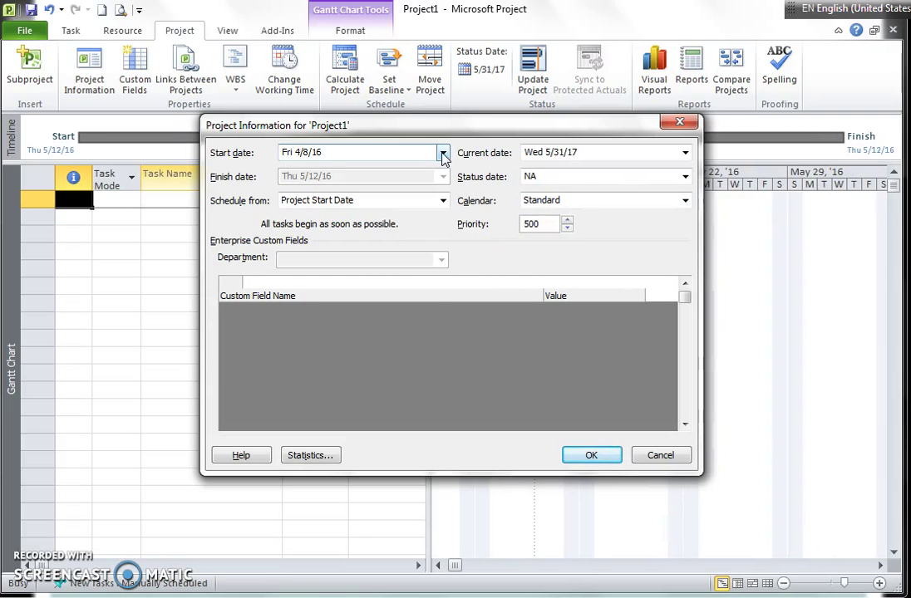
Step: Set the project start date to Tue 2/2/16 and apply the project information
left_click(444, 154)
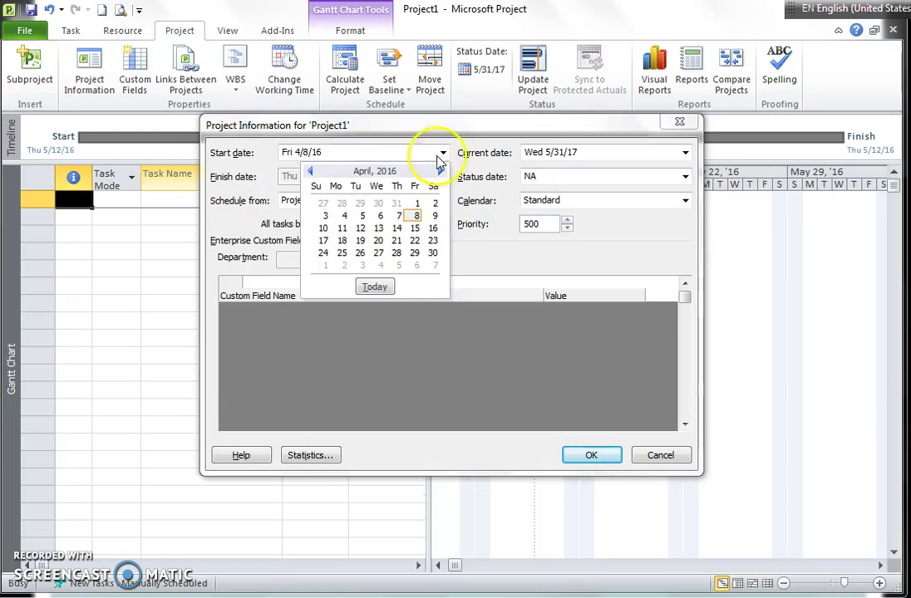
left_click(312, 172)
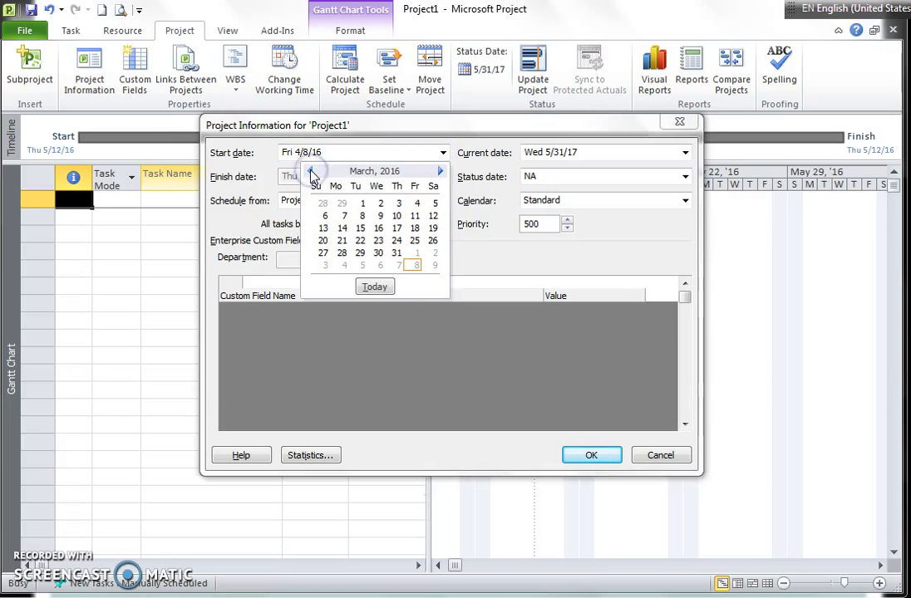
left_click(312, 172)
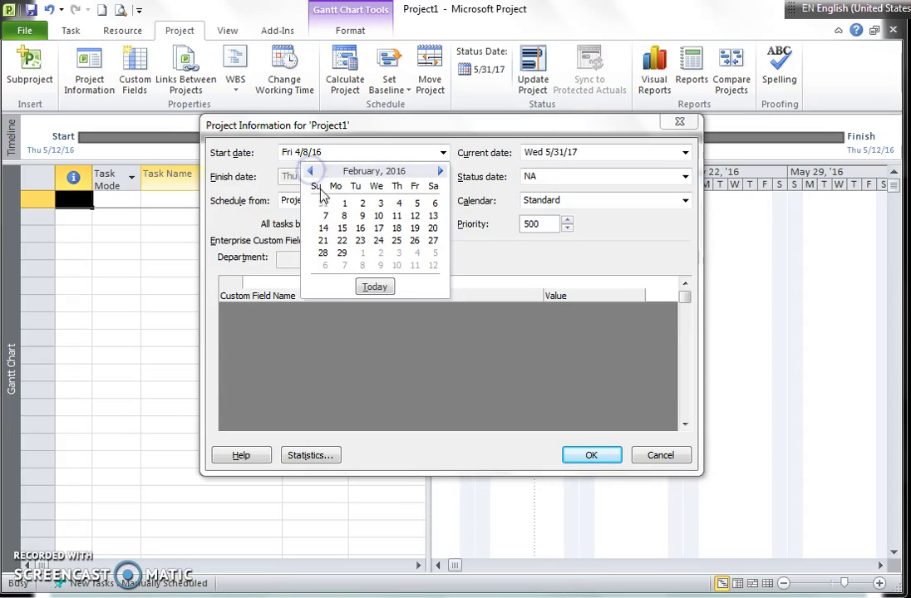
left_click(361, 205)
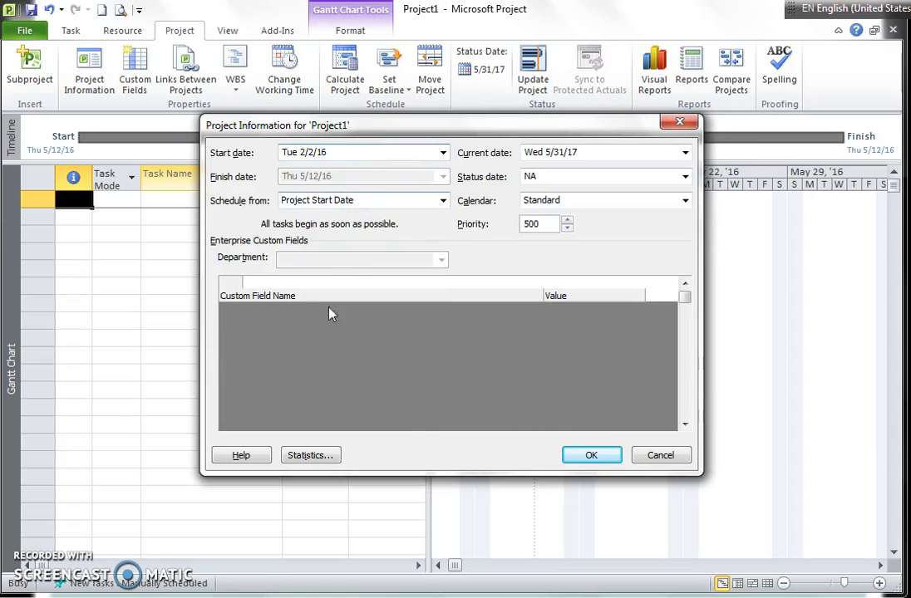
left_click(575, 458)
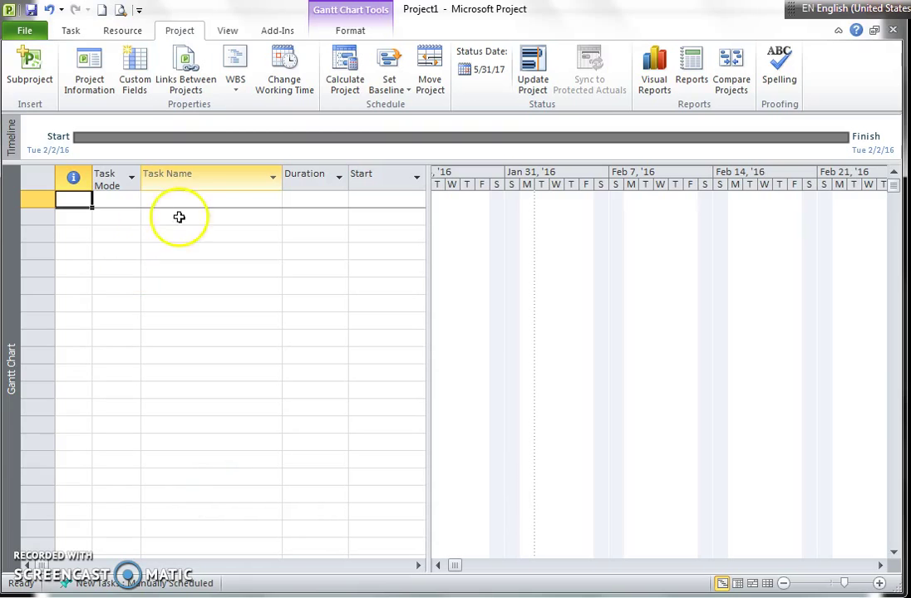
Step: Switch to the WBS - Sample document in Word and copy its entire work breakdown structure outline
left_click(201, 202)
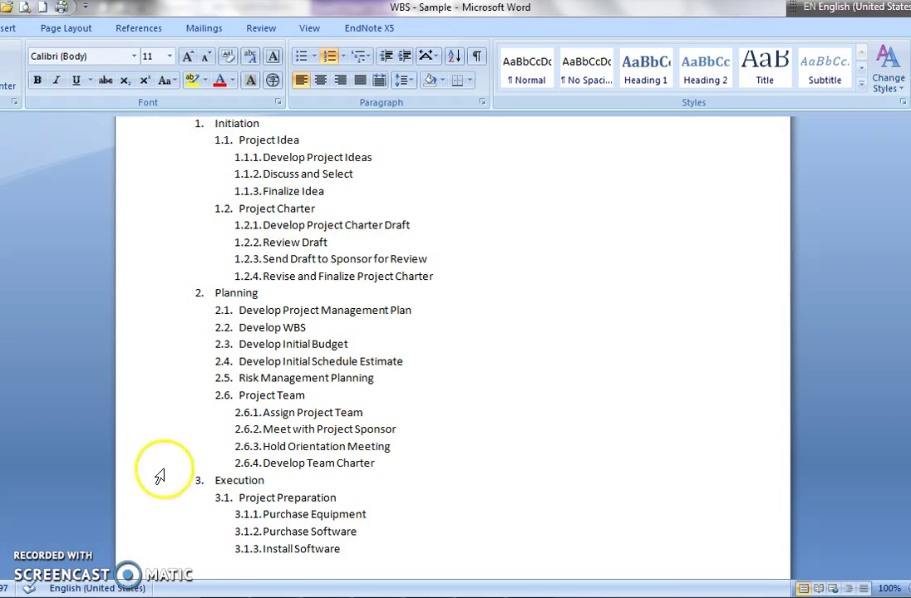
triple_click(195, 358)
left_click(195, 357)
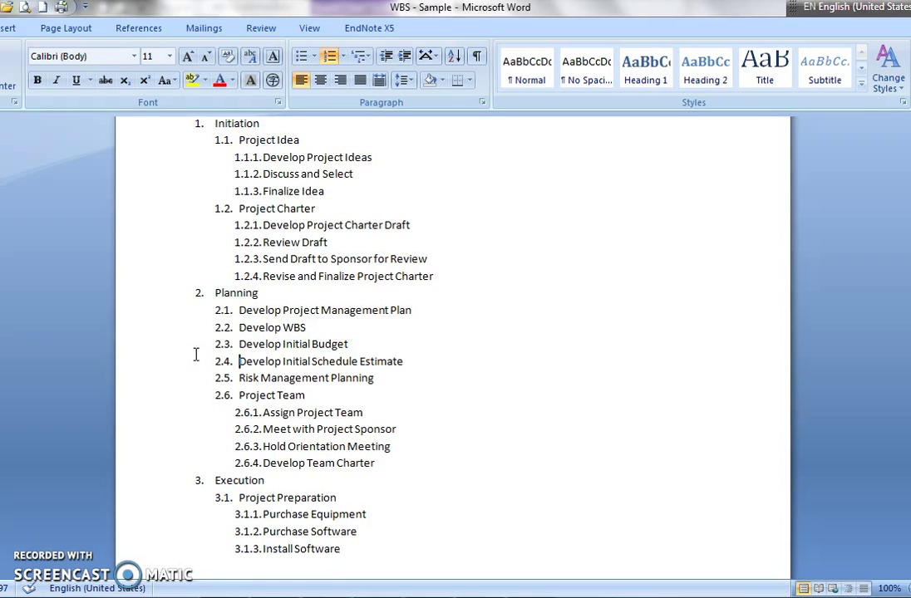
triple_click(198, 361)
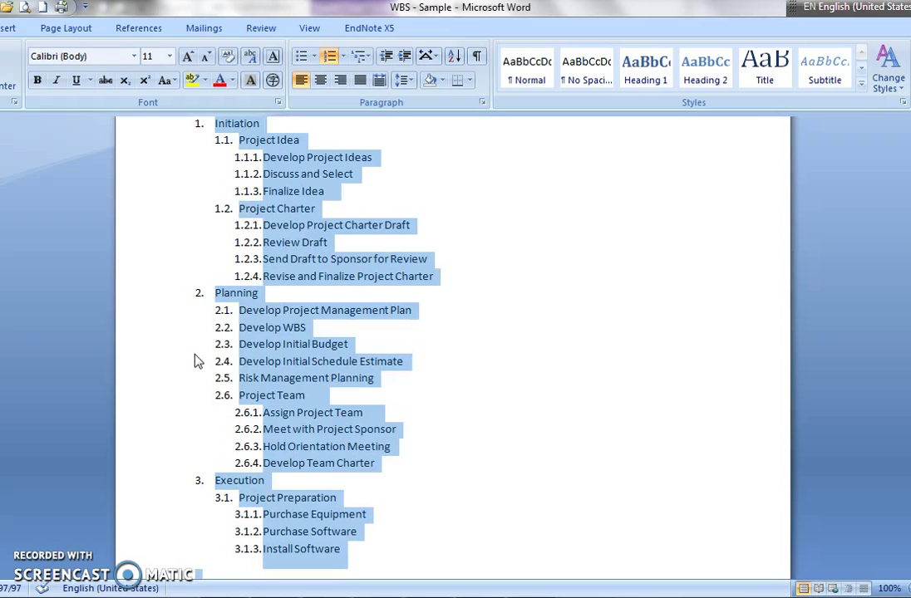
right_click(283, 348)
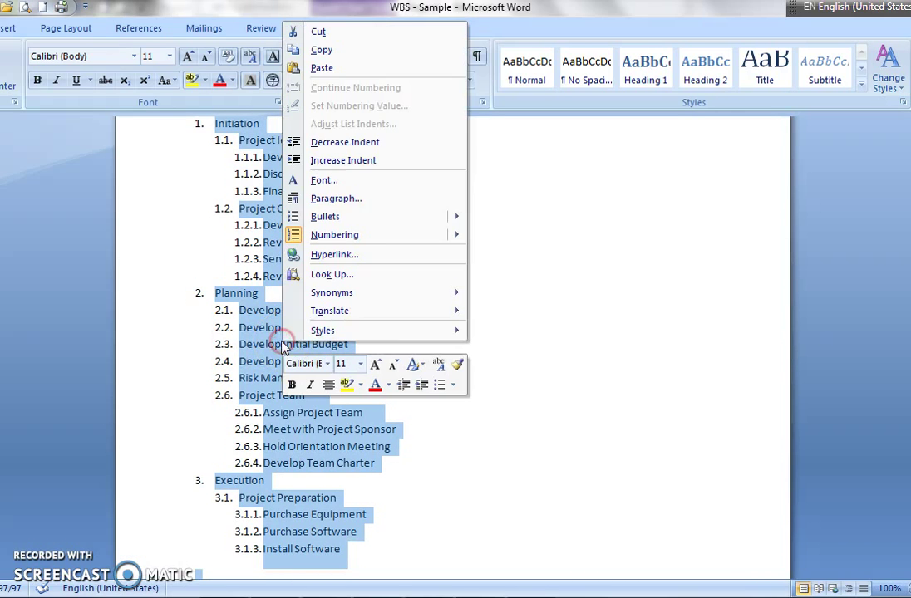
left_click(342, 52)
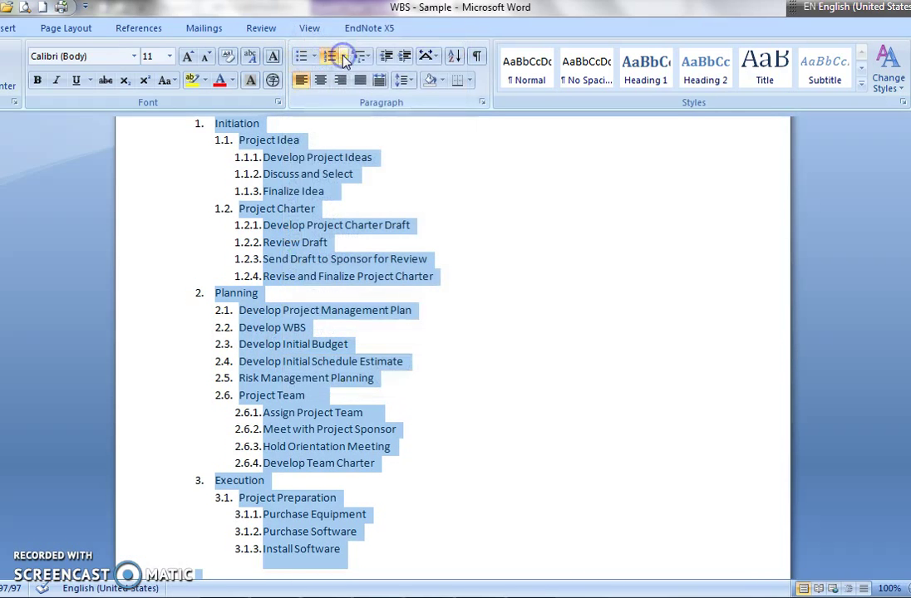
Step: Switch back to Microsoft Project and paste the copied outline from the first task name cell, matching the destination formatting
key("alt+Tab")
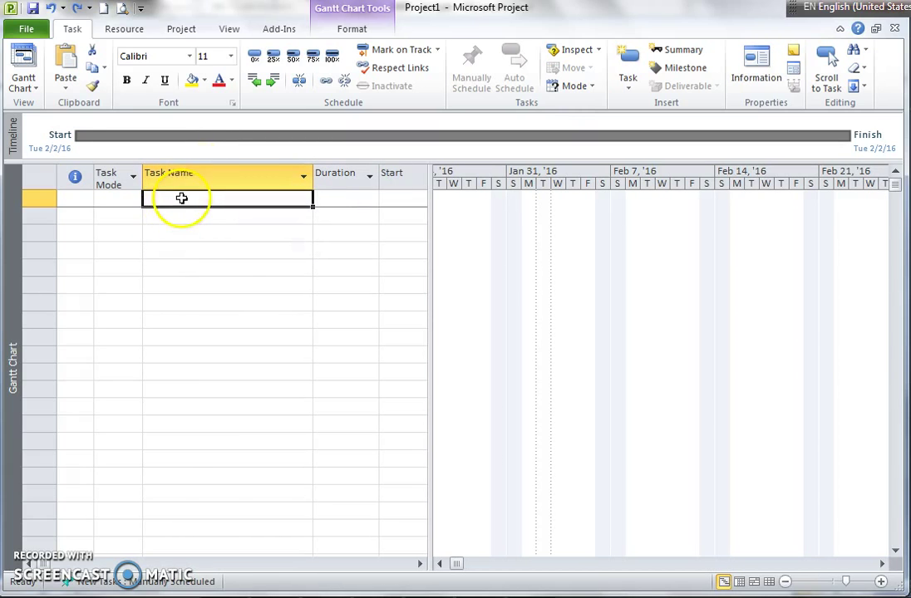
right_click(183, 198)
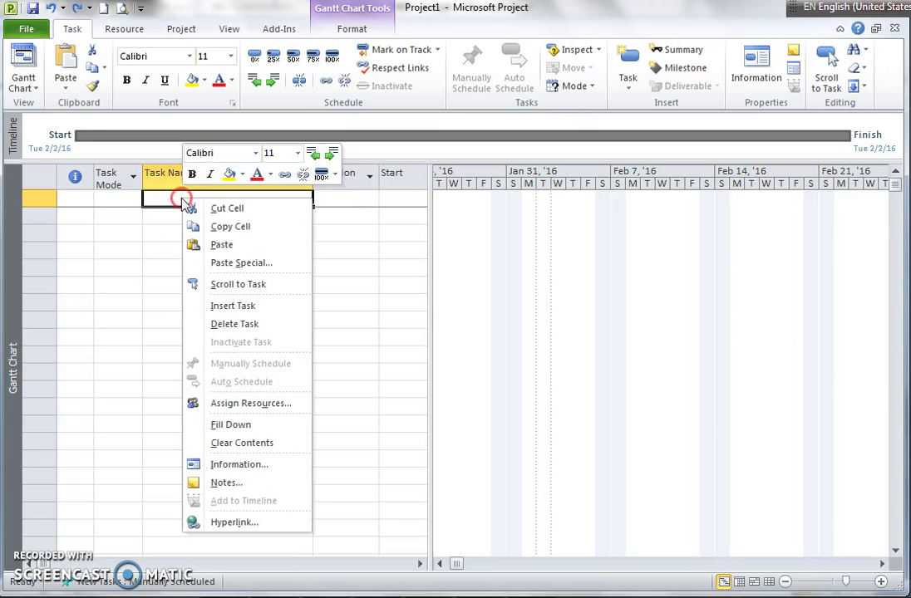
left_click(221, 246)
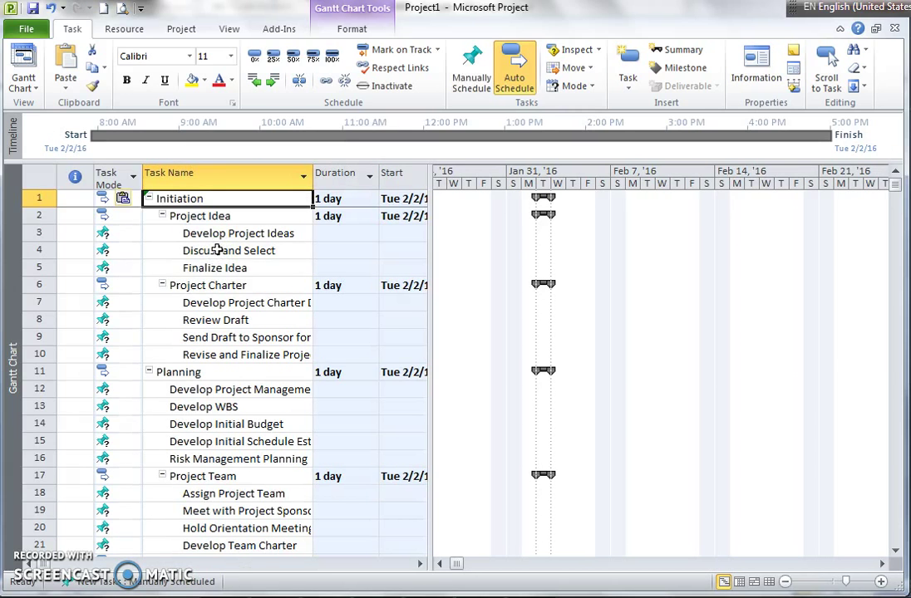
left_click(136, 201)
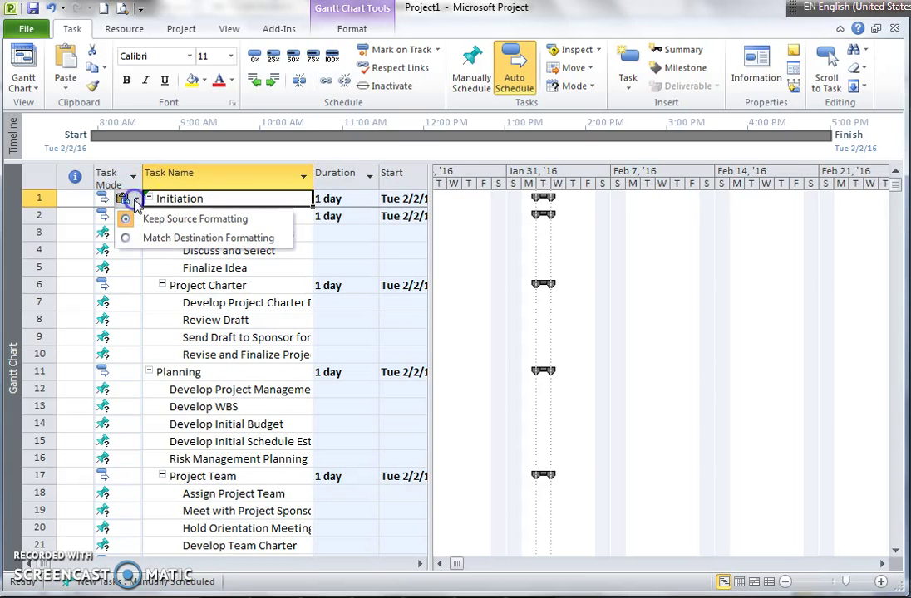
left_click(131, 239)
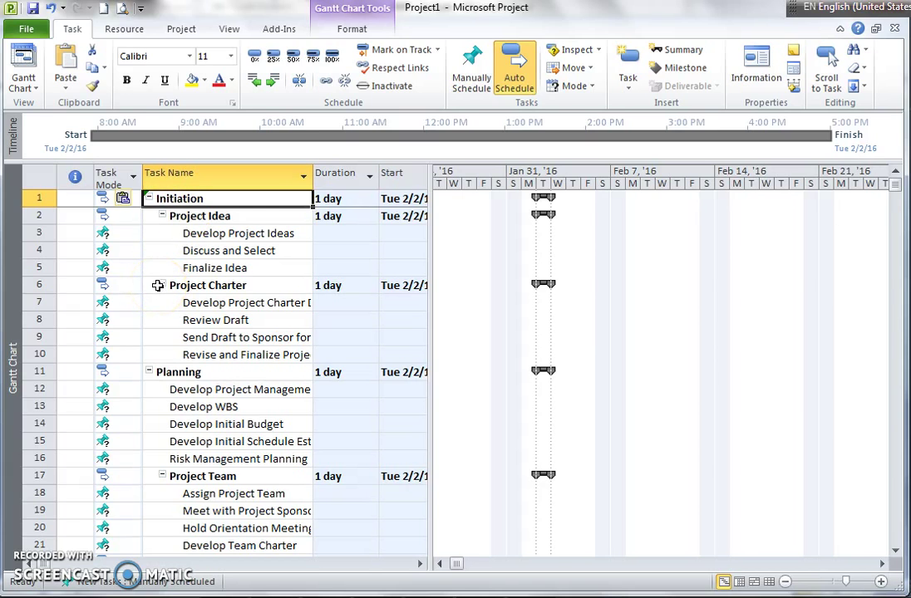
Step: Examine the task table's Finish and Predecessors columns, the options for a column and the list of available views
left_click(61, 183)
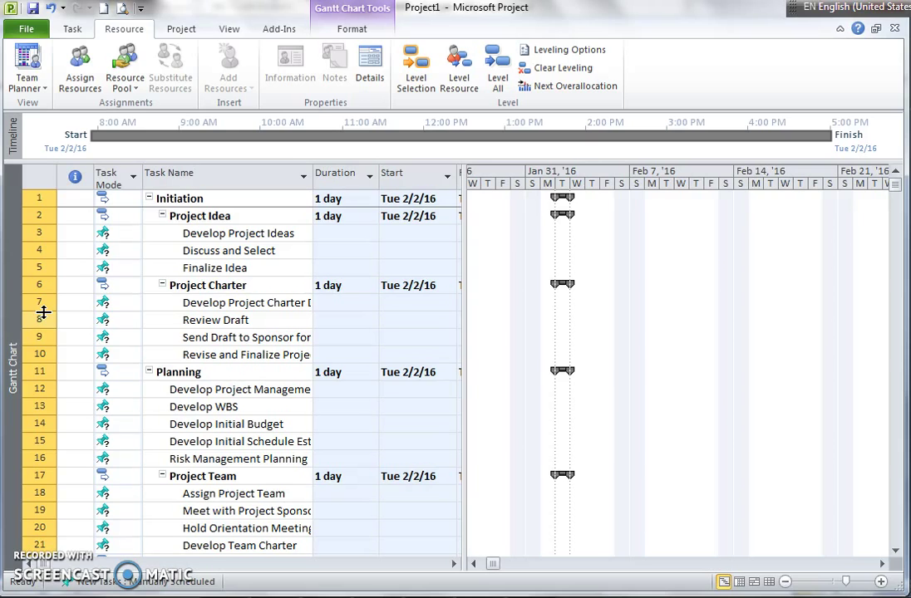
mouse_move(43, 311)
left_mouse_down()
mouse_move(36, 198)
mouse_move(164, 208)
mouse_move(77, 179)
left_mouse_up()
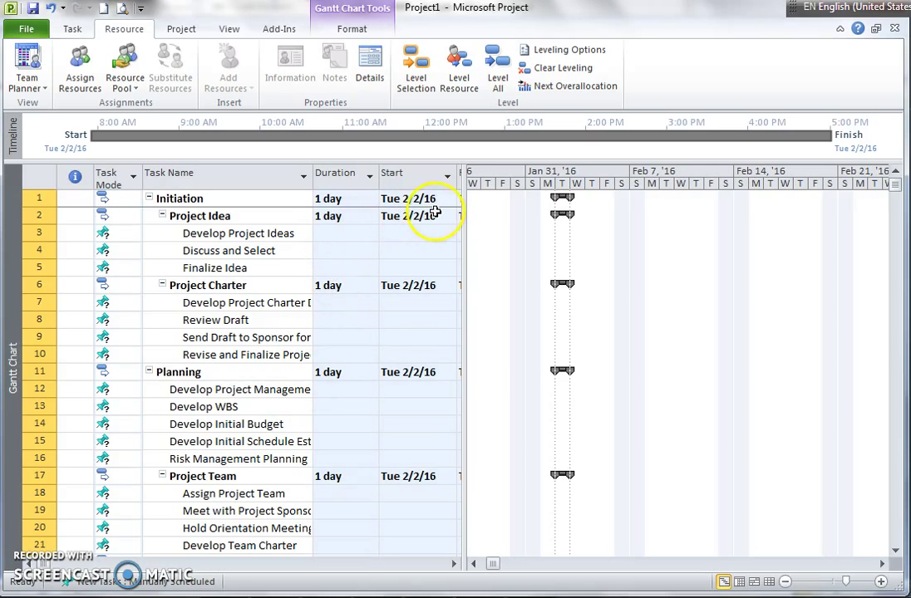
left_click_drag(467, 202, 578, 189)
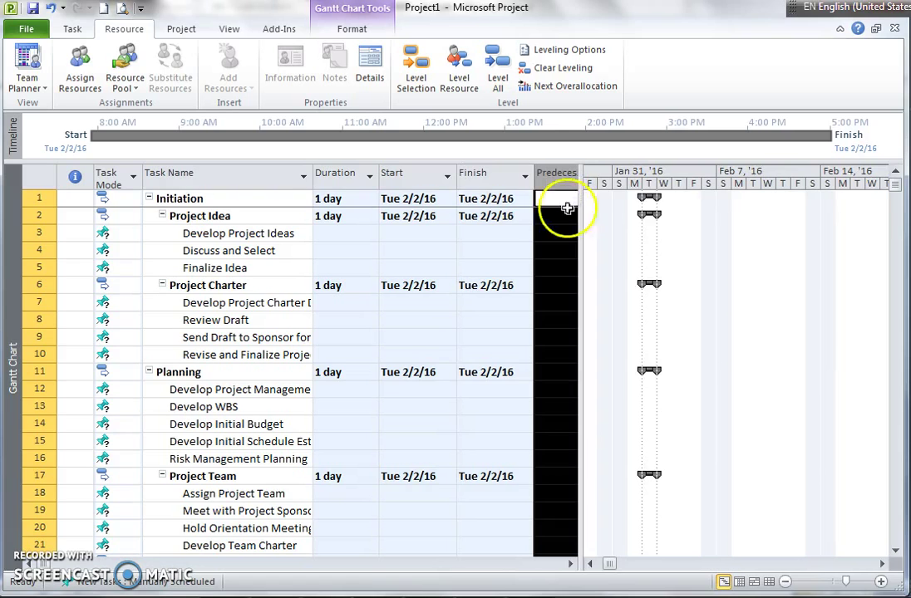
right_click(496, 176)
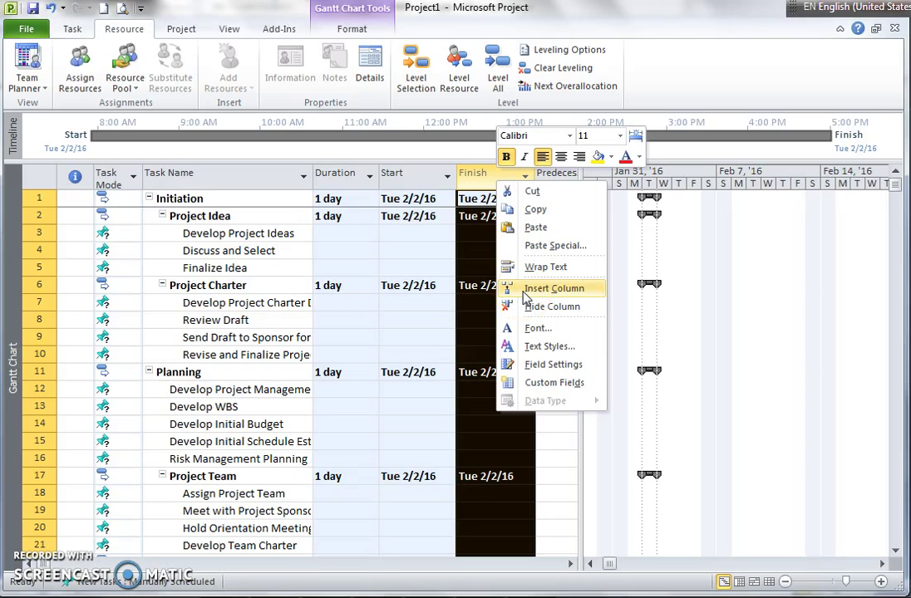
left_click(687, 232)
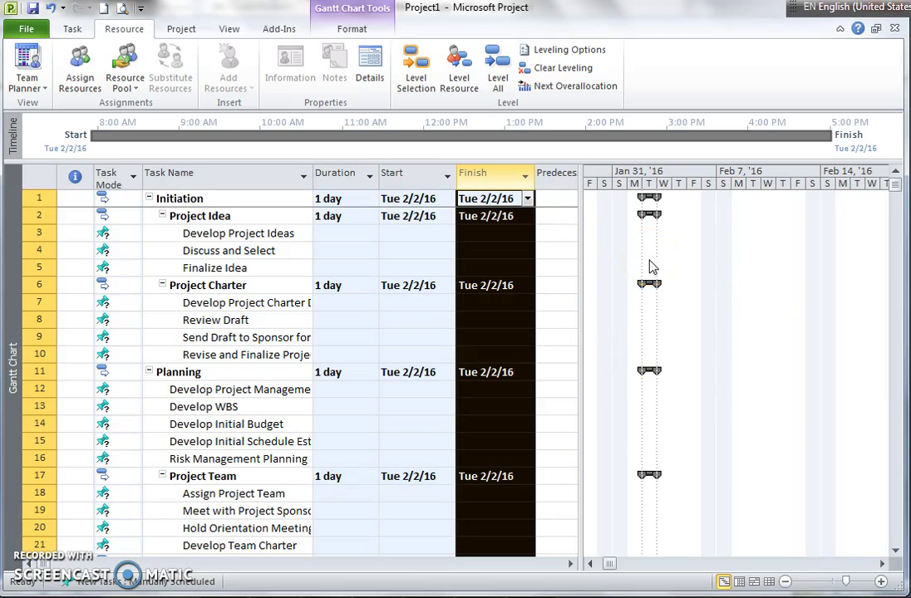
left_click_drag(580, 286, 495, 287)
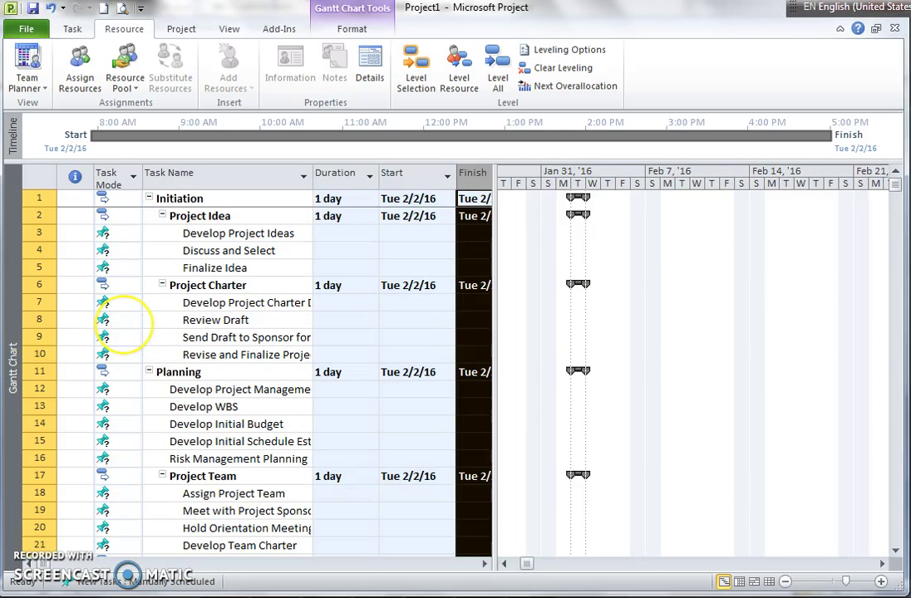
right_click(18, 335)
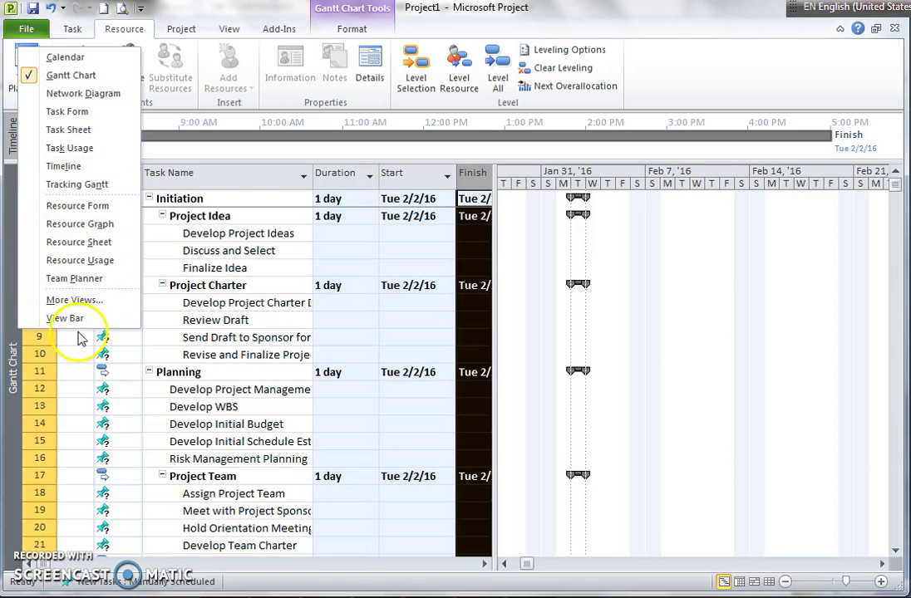
left_click(193, 228)
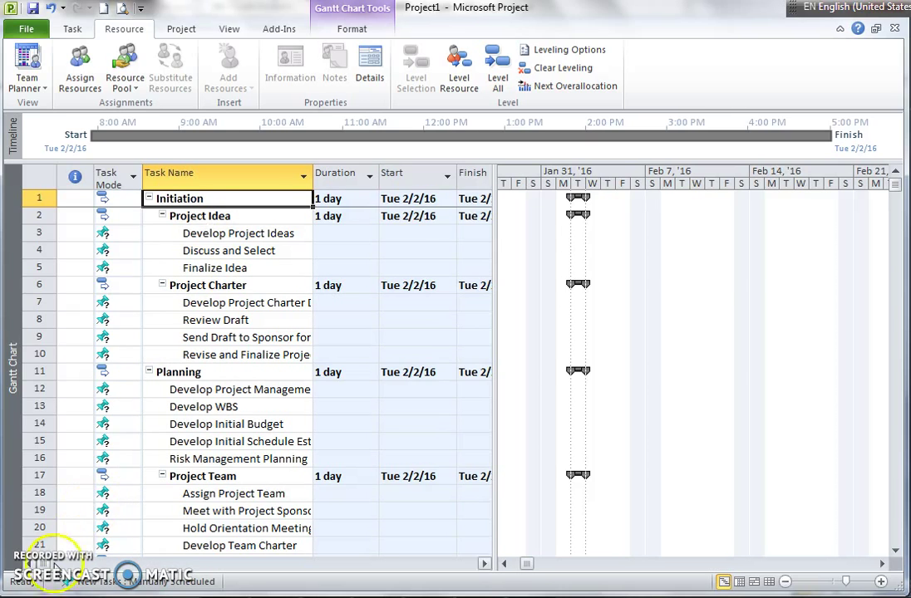
Step: Open the task information for Develop Project Ideas and increase its percent complete
key("Down")
key("Down")
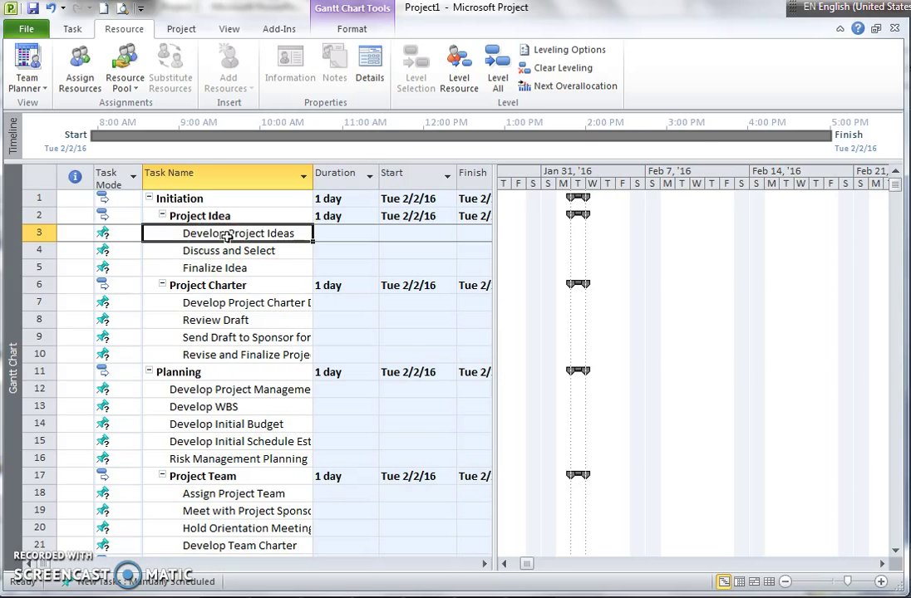
double_click(227, 236)
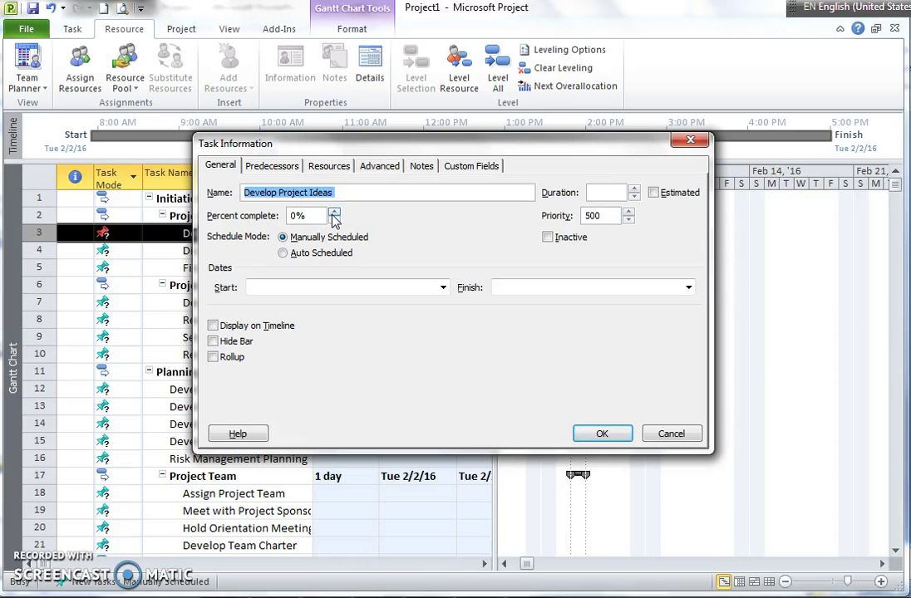
left_click(333, 213)
left_click(334, 213)
left_click(333, 212)
left_click(334, 212)
left_click(334, 213)
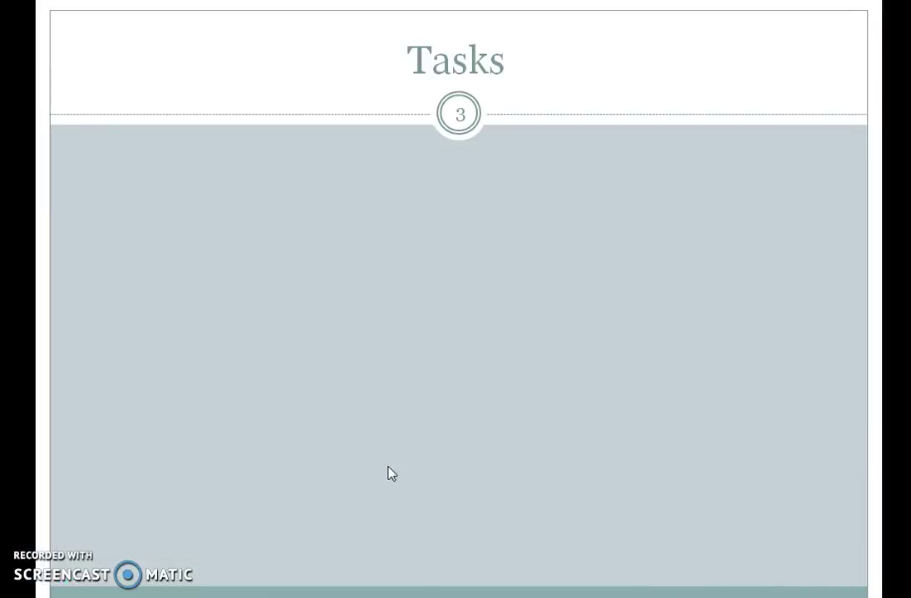
left_click(388, 467)
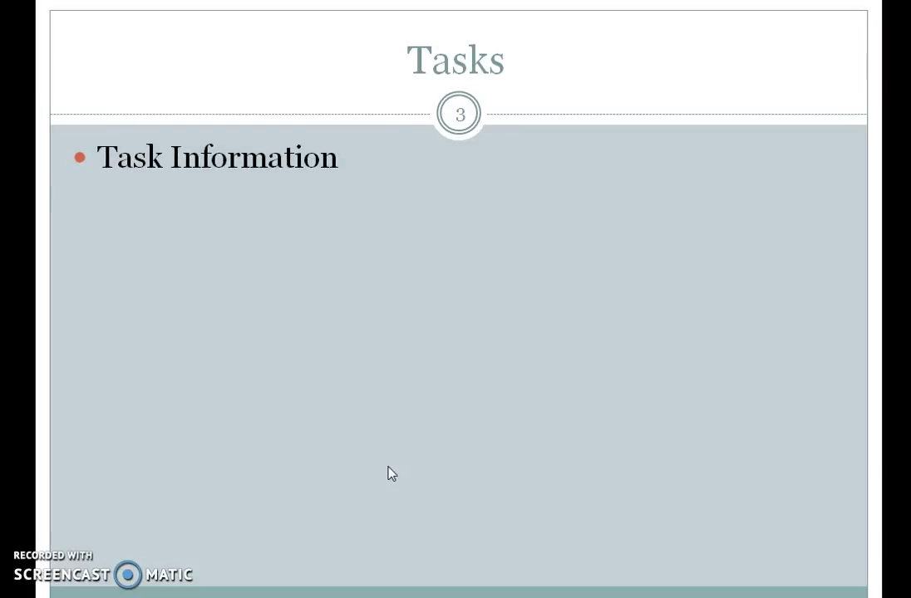
left_click(391, 473)
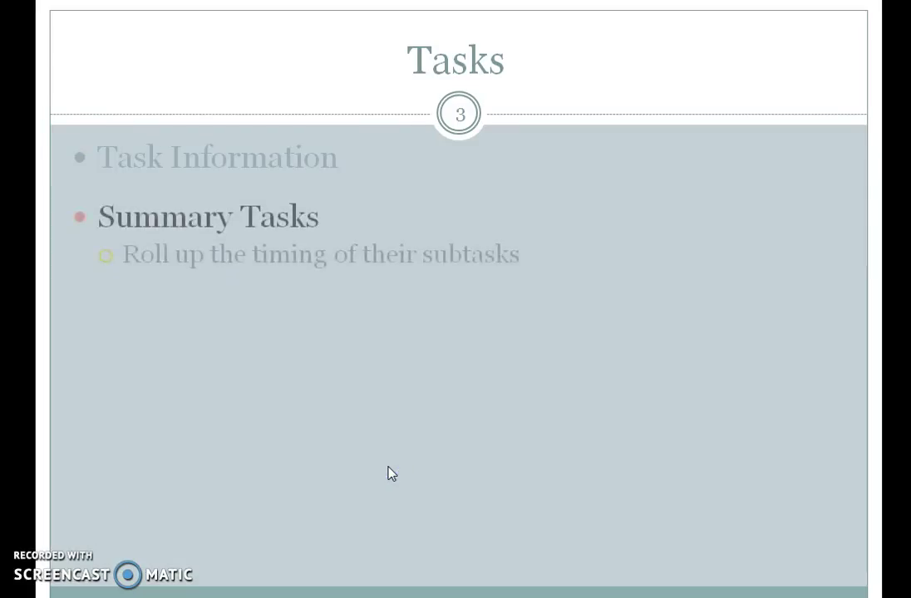
left_click(388, 468)
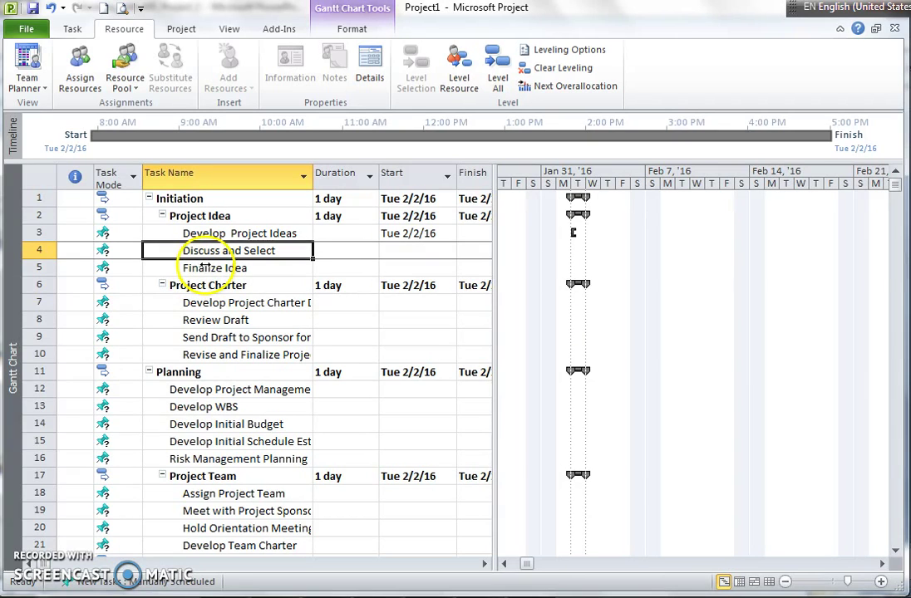
Step: Rename the Finalize Idea task under Project Idea as "Finalize Project Idea"
left_click(218, 268)
left_click(186, 267)
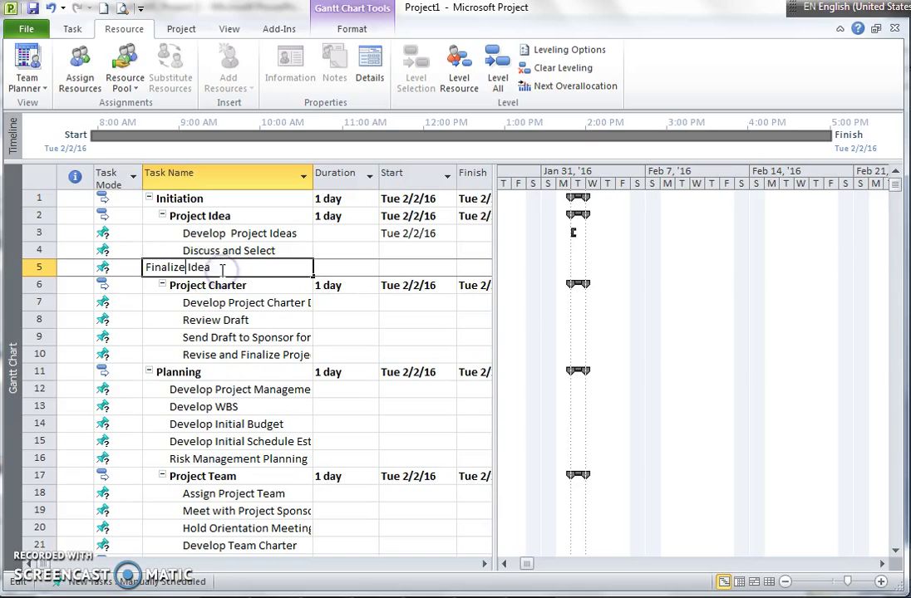
type("Project")
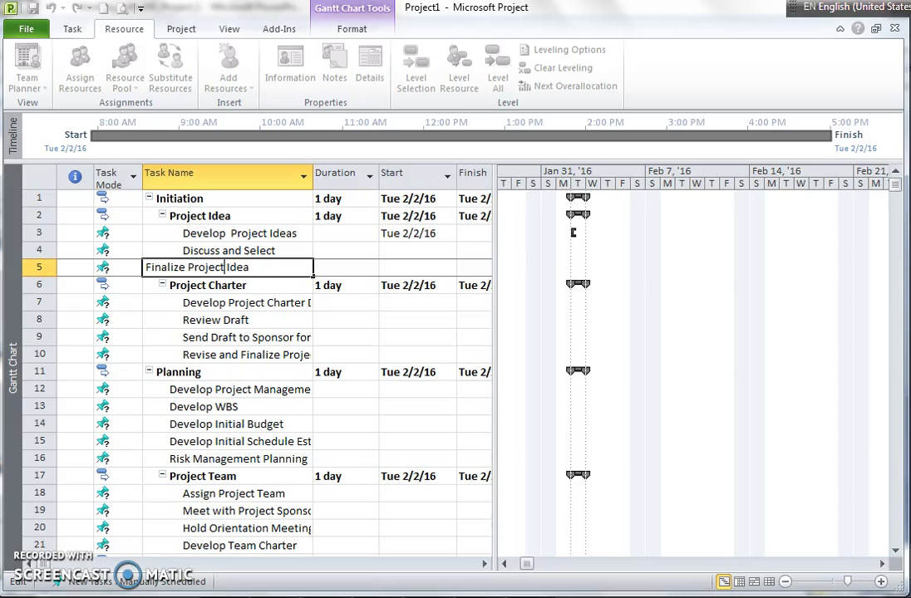
key("Return")
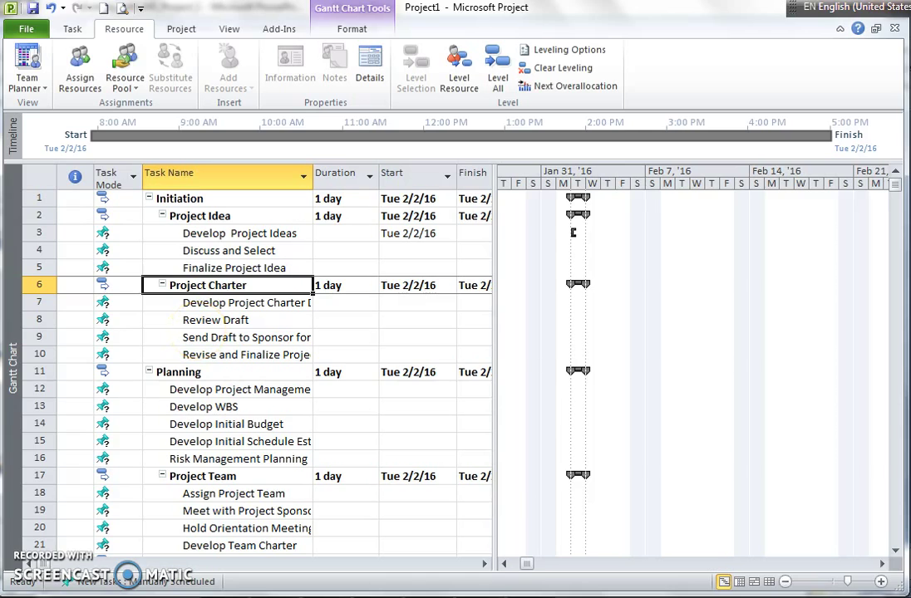
Step: Insert a task named "Determine and Appoint PM" as the first subtask of Project Charter and open its row options
key("Down")
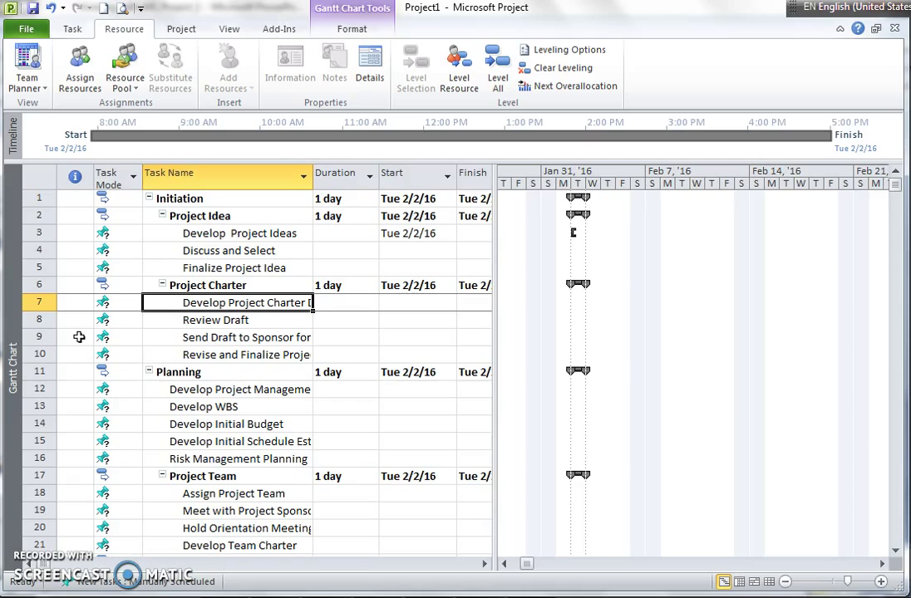
left_click(40, 303)
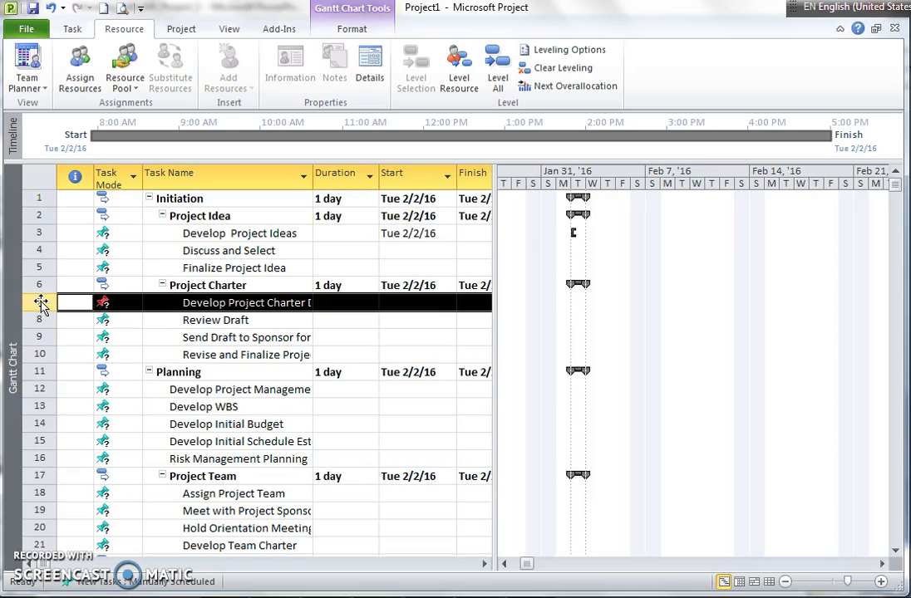
right_click(40, 302)
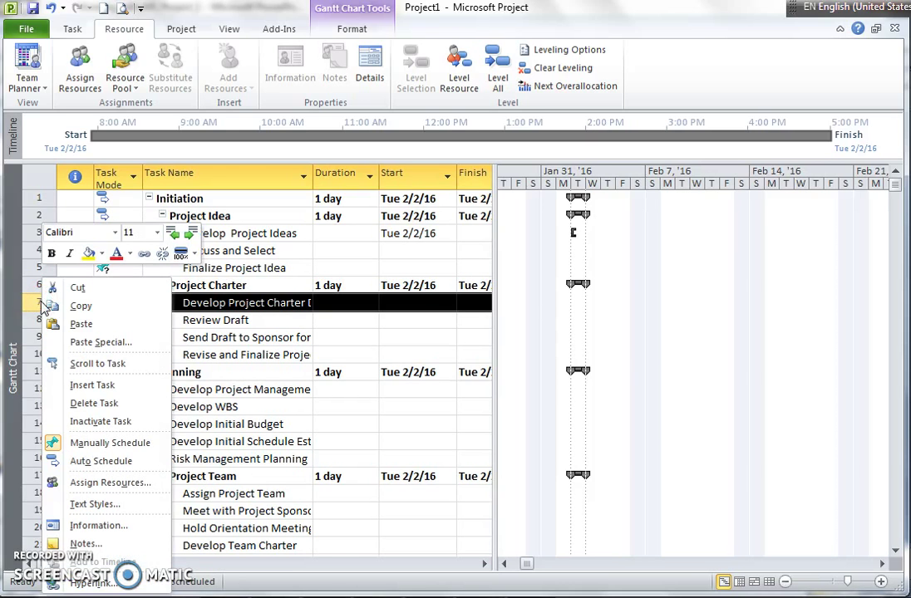
left_click(91, 387)
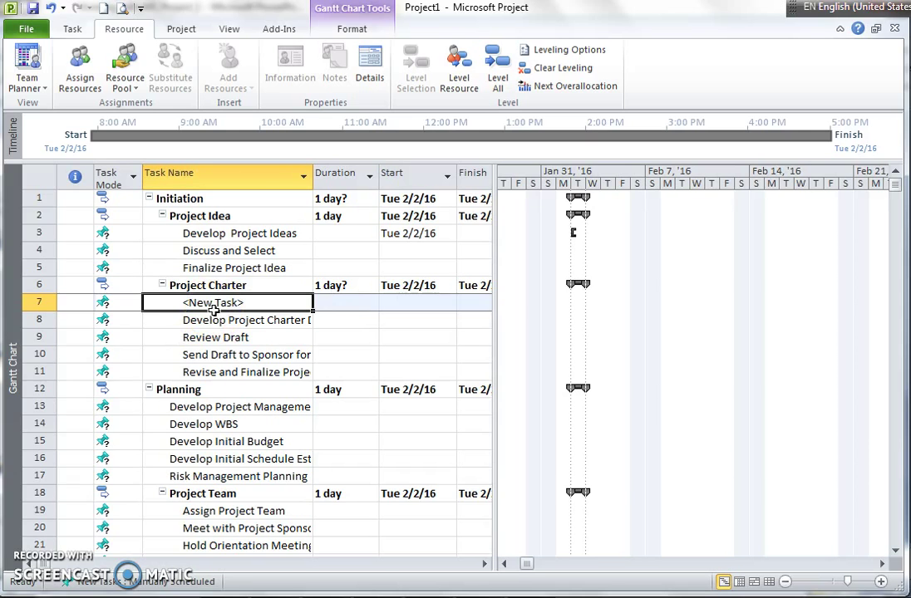
type("Determine and Appoint PM")
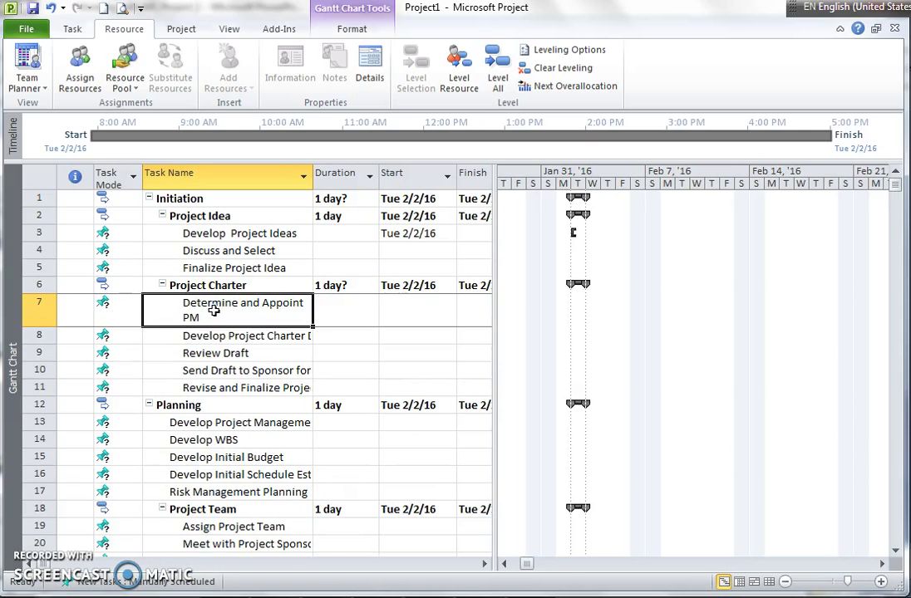
key("Return")
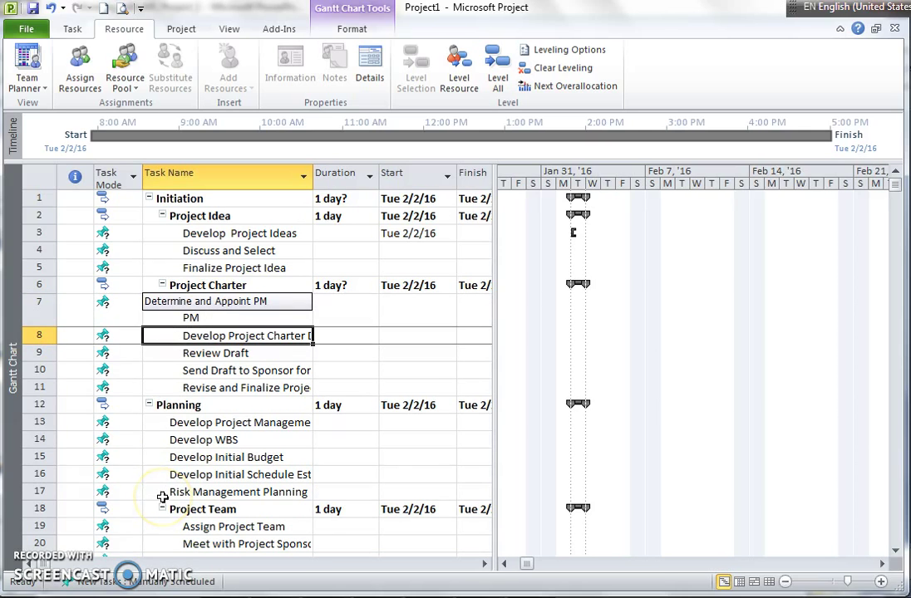
key("Up")
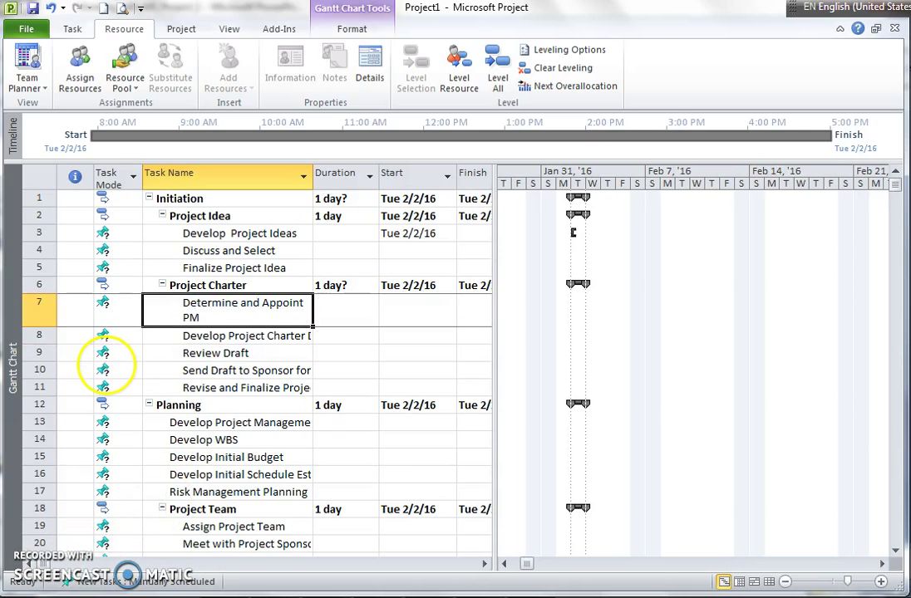
right_click(36, 314)
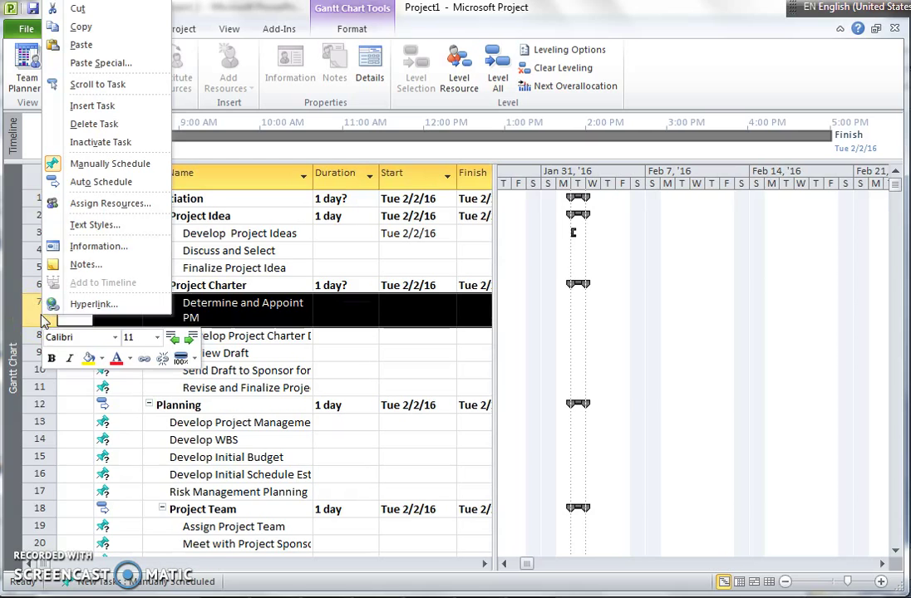
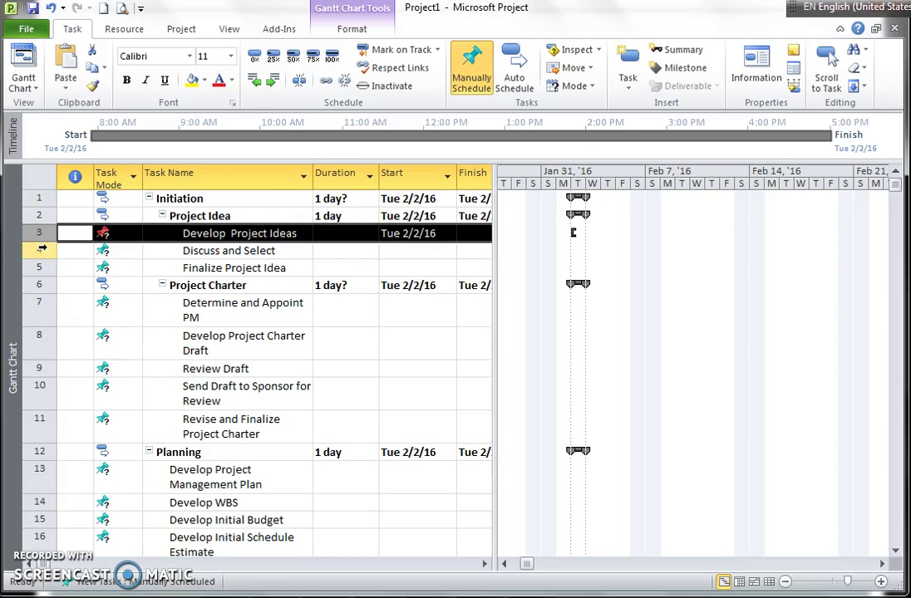
Step: Link the Develop Project Ideas task to the Discuss and Select task
left_click(41, 247, "shift")
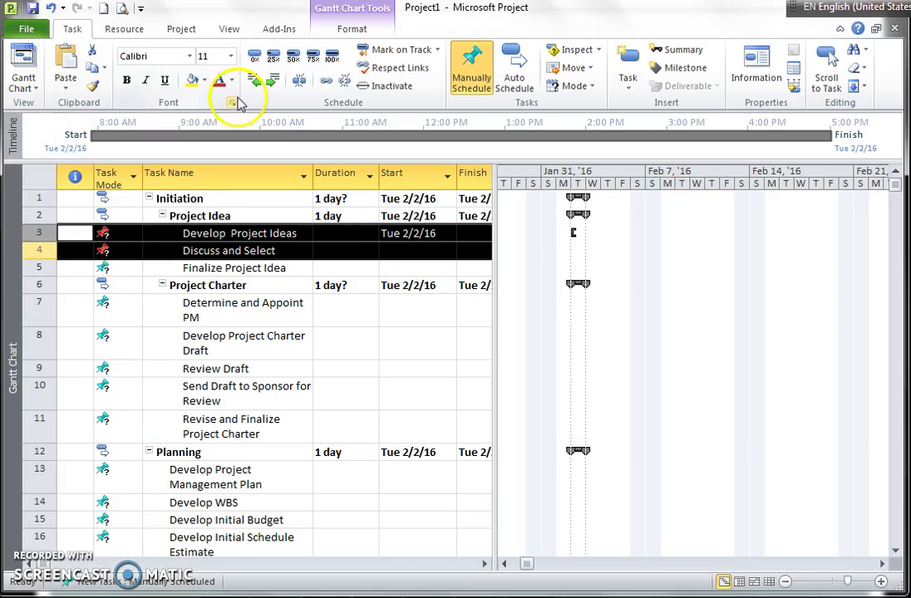
left_click(326, 83)
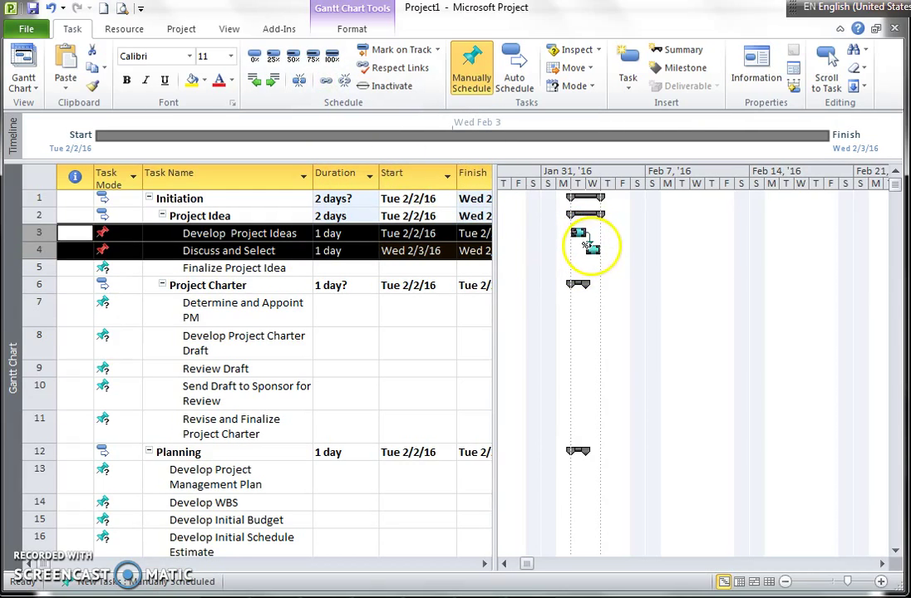
Step: Link Discuss and Select, Finalize Project Idea, Determine and Appoint PM, Develop Project Charter Draft and Review Draft in sequence
left_click(40, 268)
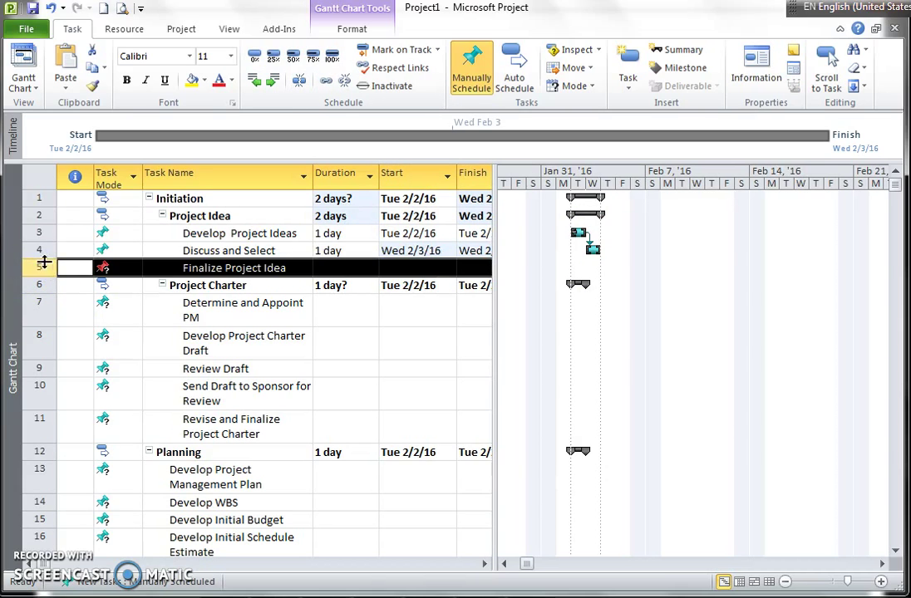
left_click(41, 251, "shift")
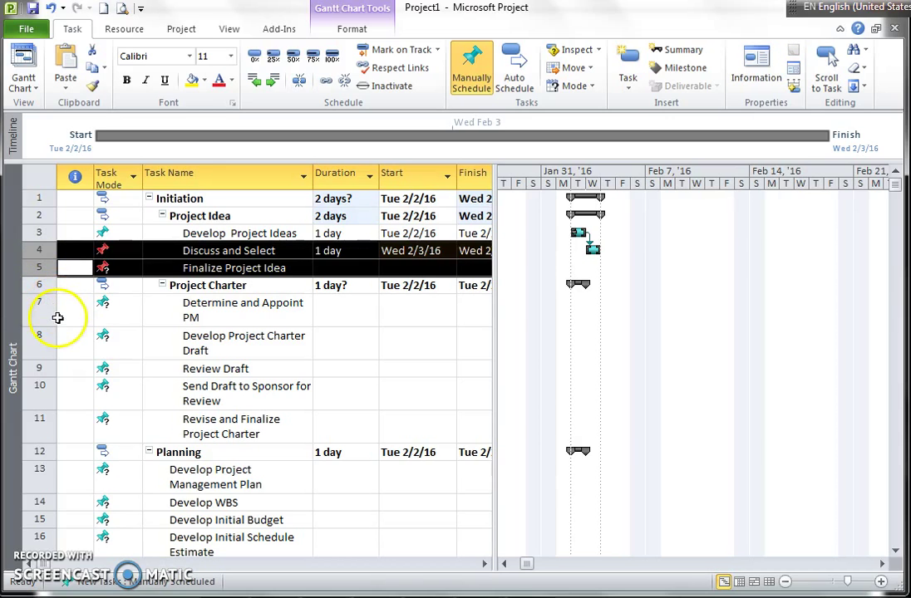
left_click(43, 317, "ctrl")
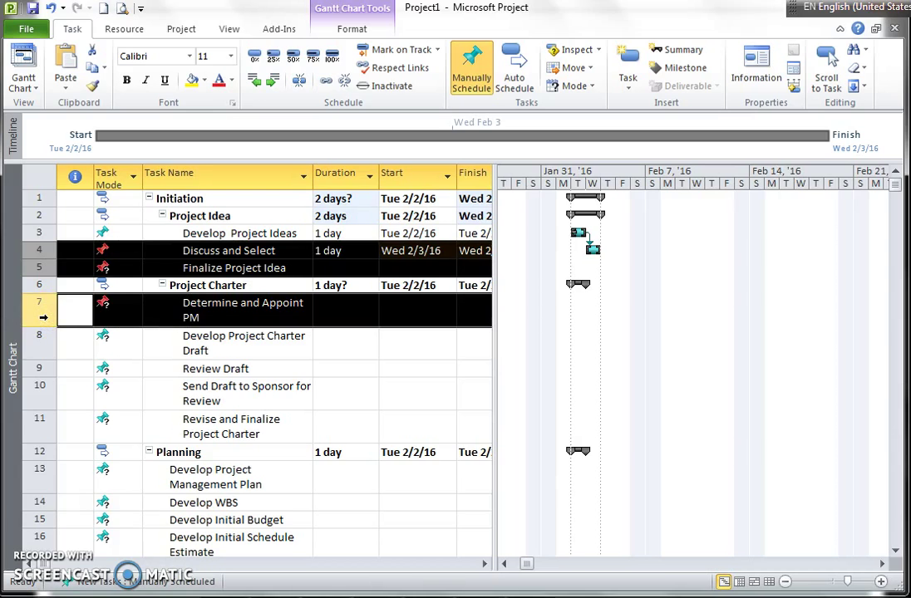
left_click(43, 337, "ctrl")
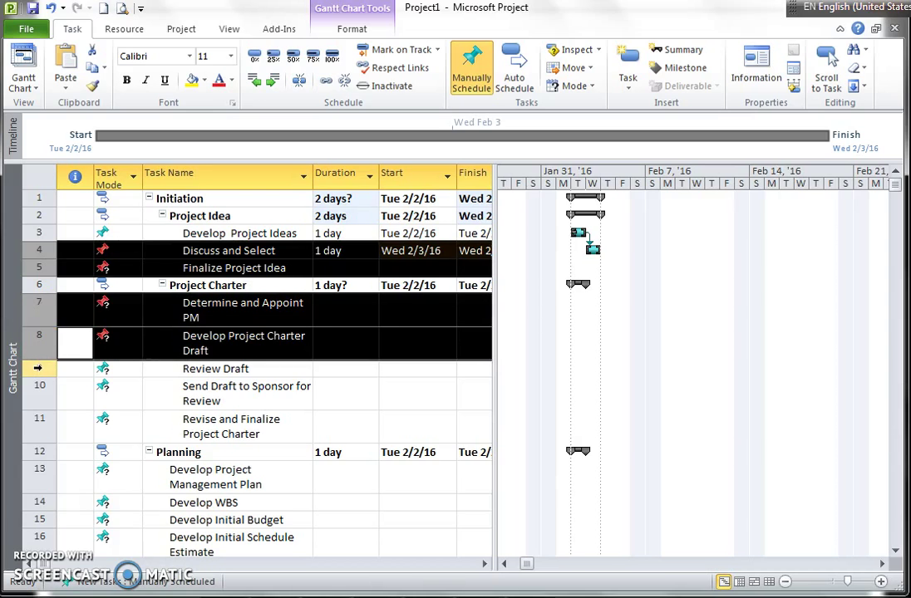
left_click(37, 368, "ctrl")
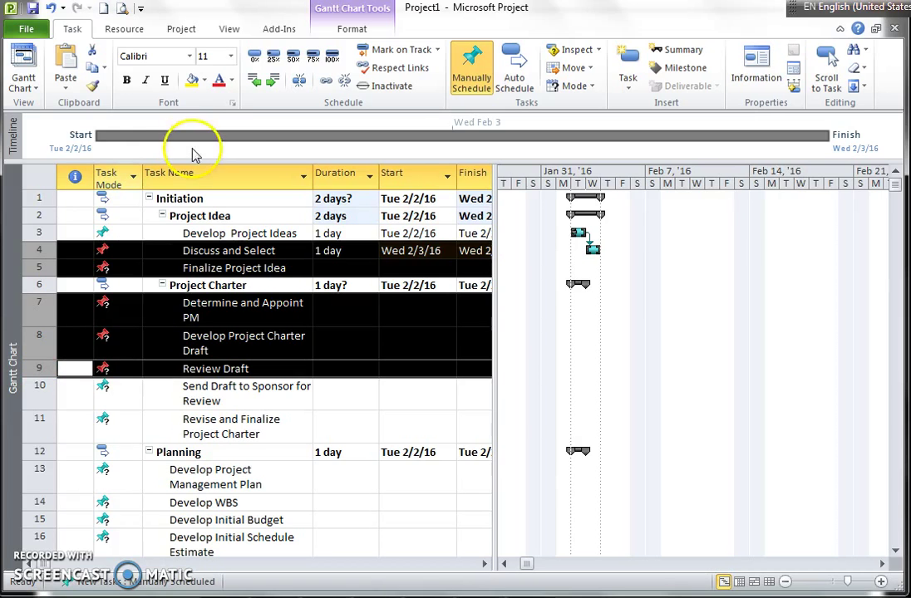
left_click(326, 83)
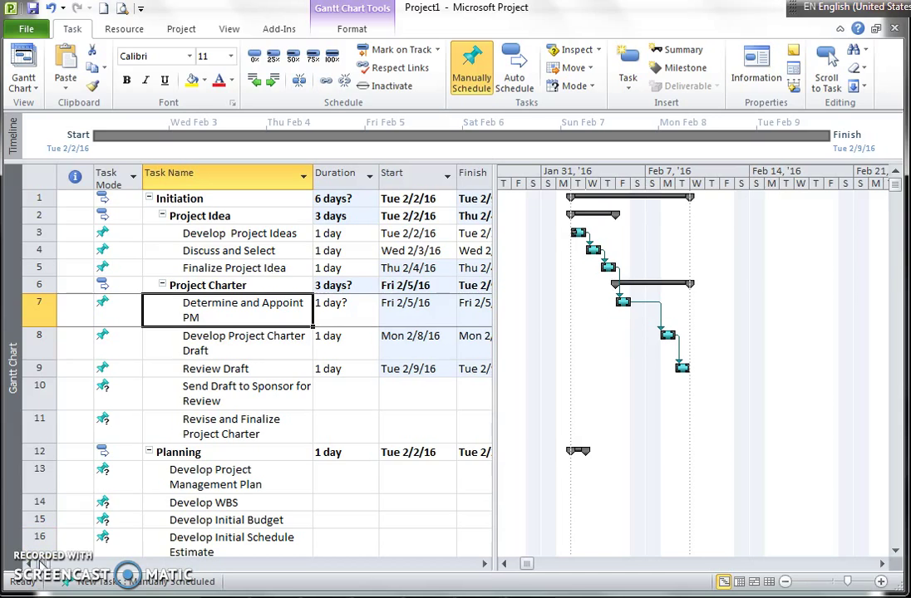
Step: Set a lag of 2 days on the dependency from Finalize Project Idea to Determine and Appoint PM
left_click(229, 266)
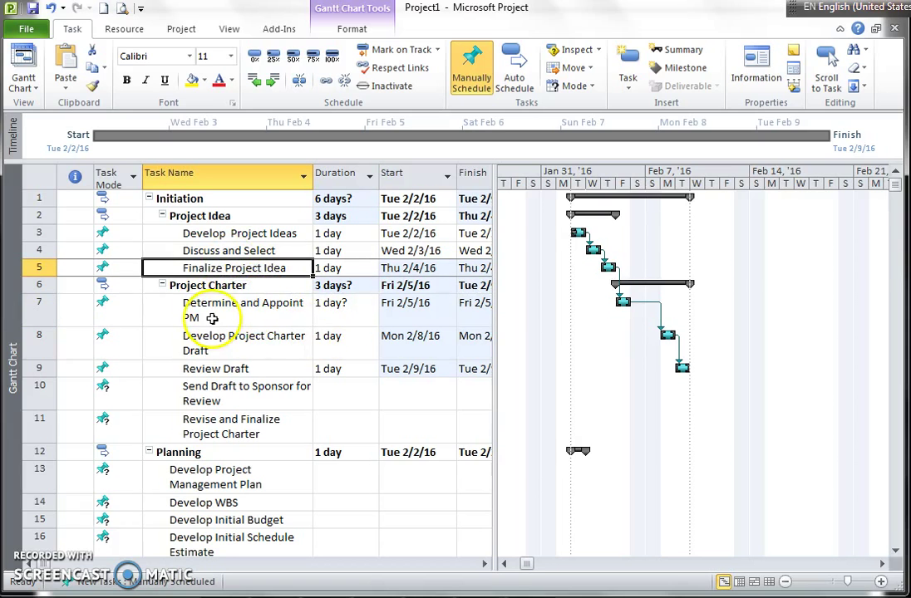
double_click(621, 279)
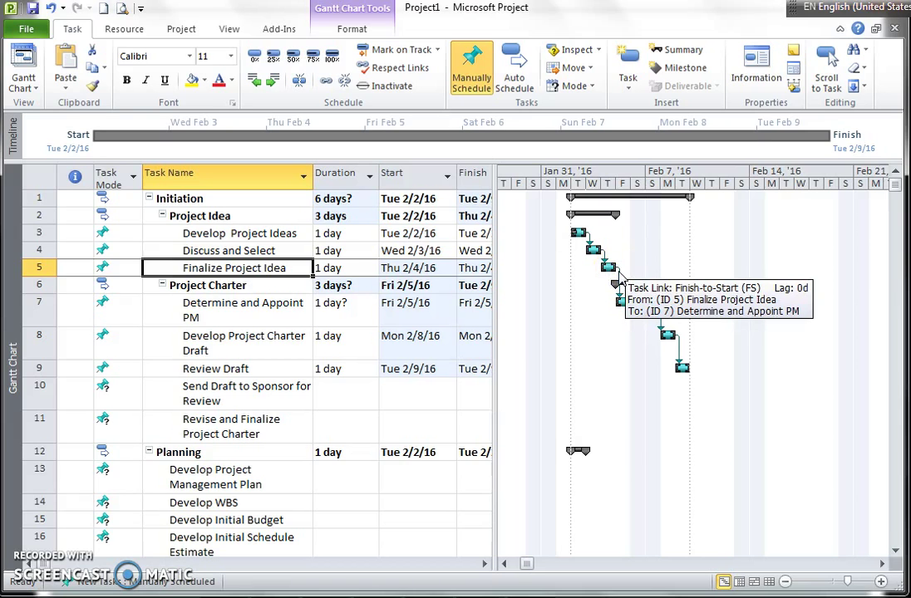
double_click(621, 279)
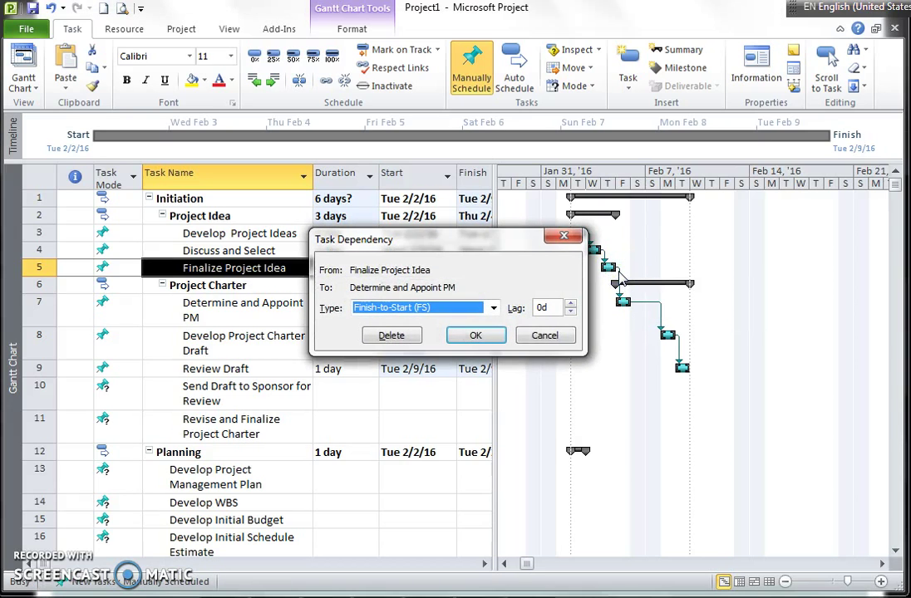
left_click(571, 305)
left_click(571, 305)
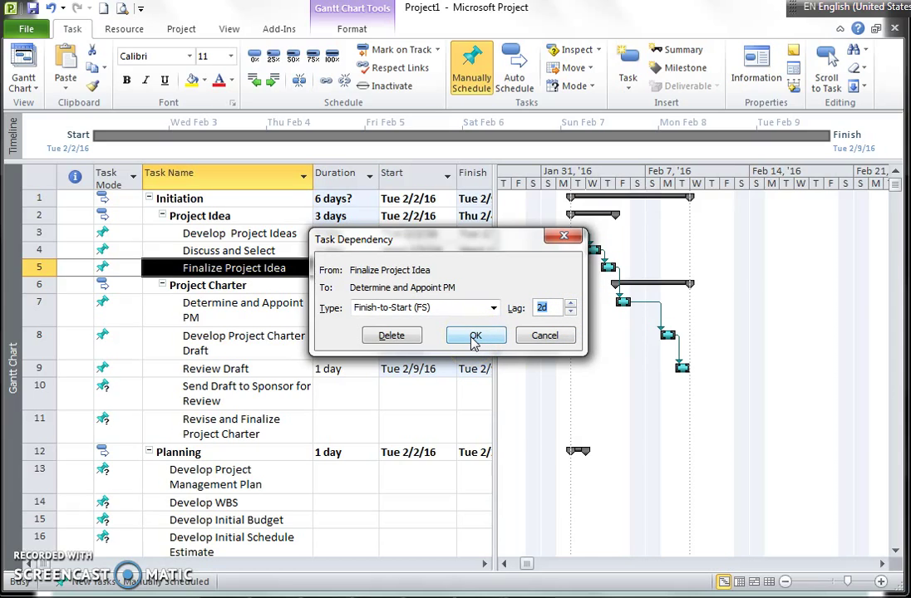
left_click(449, 314)
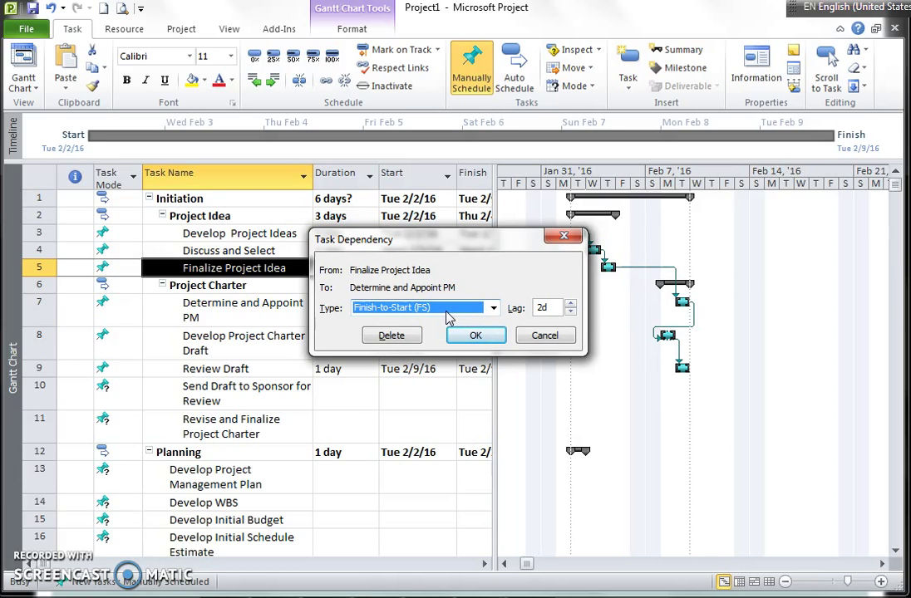
Step: Examine the dependency types available for the link to Determine and Appoint PM and keep Finish-to-Start (FS)
left_click(494, 309)
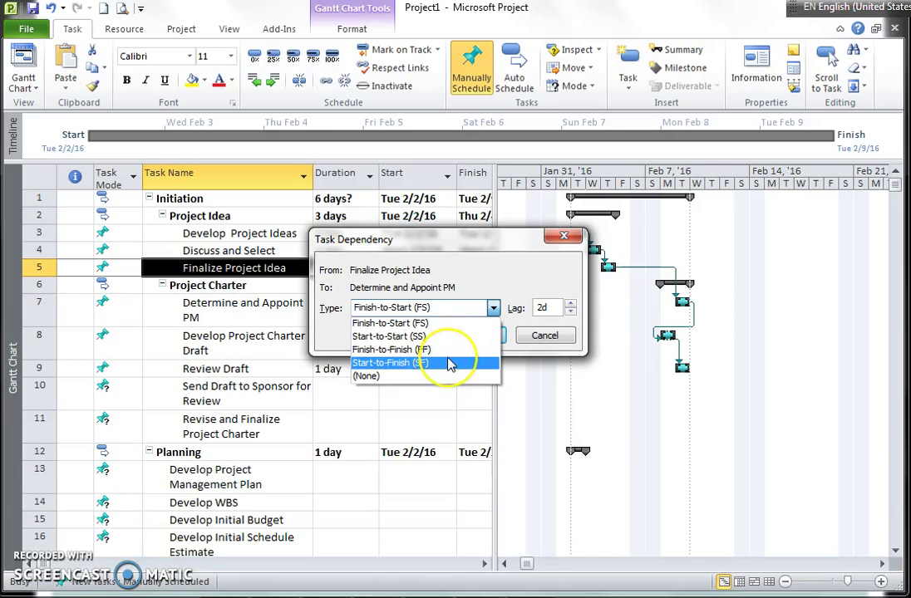
left_click(490, 308)
left_click(490, 309)
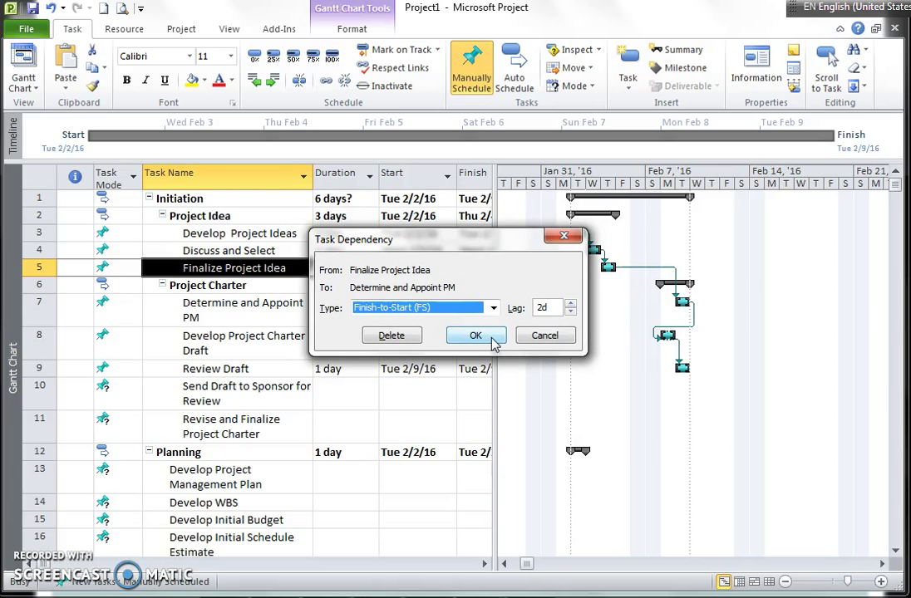
left_click(490, 340)
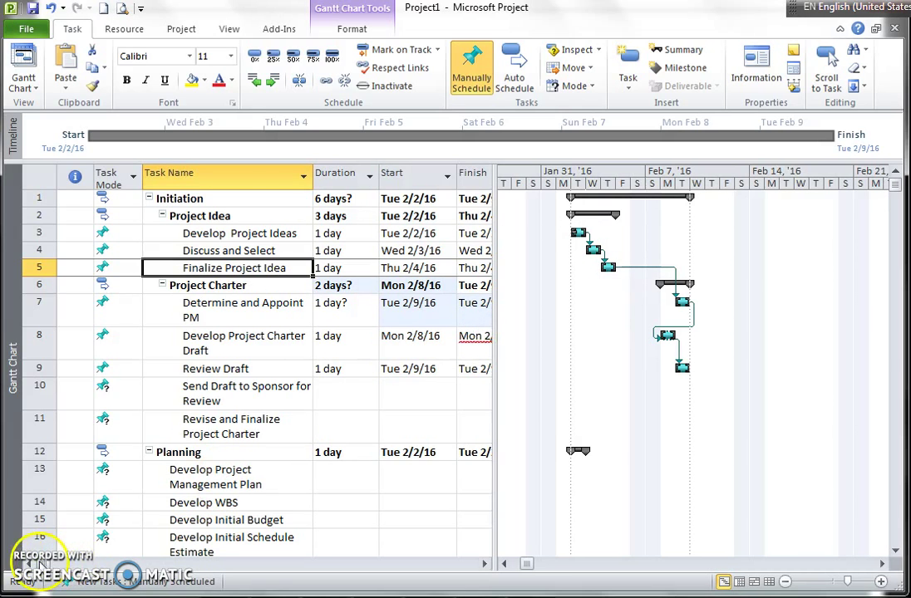
left_click(604, 283)
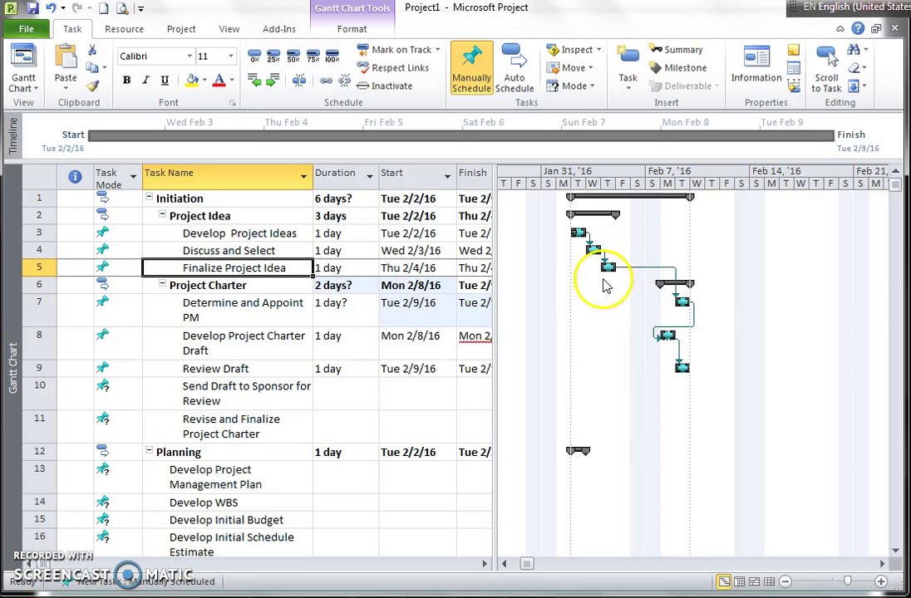
left_click_drag(616, 279, 641, 281)
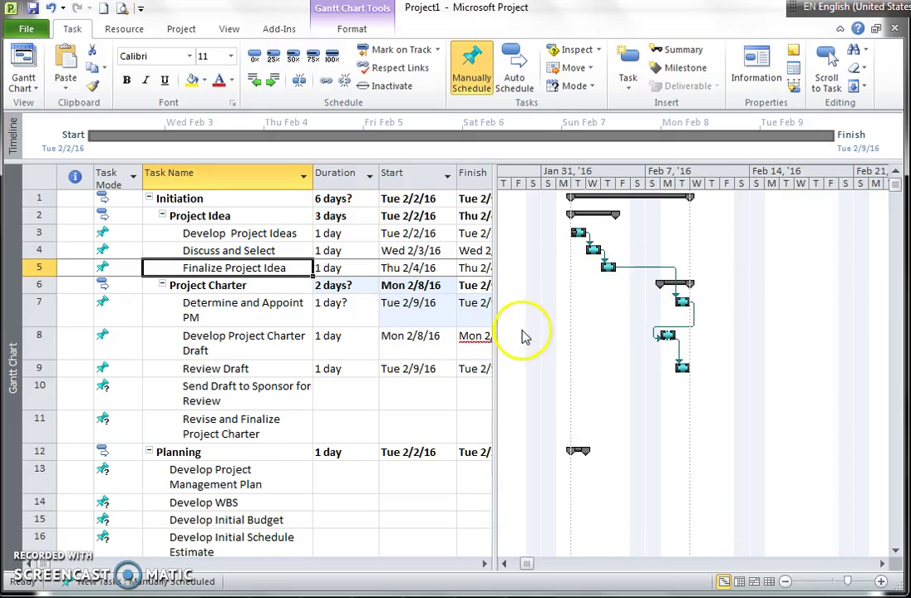
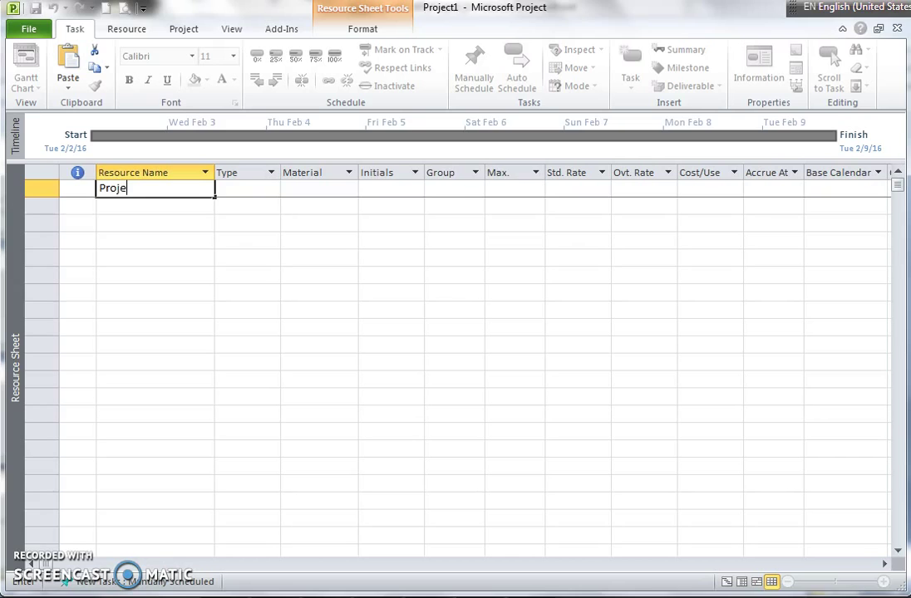
Step: Enter Project Sponsor as the first resource and keep its type as Work
type("nsor")
key("Return")
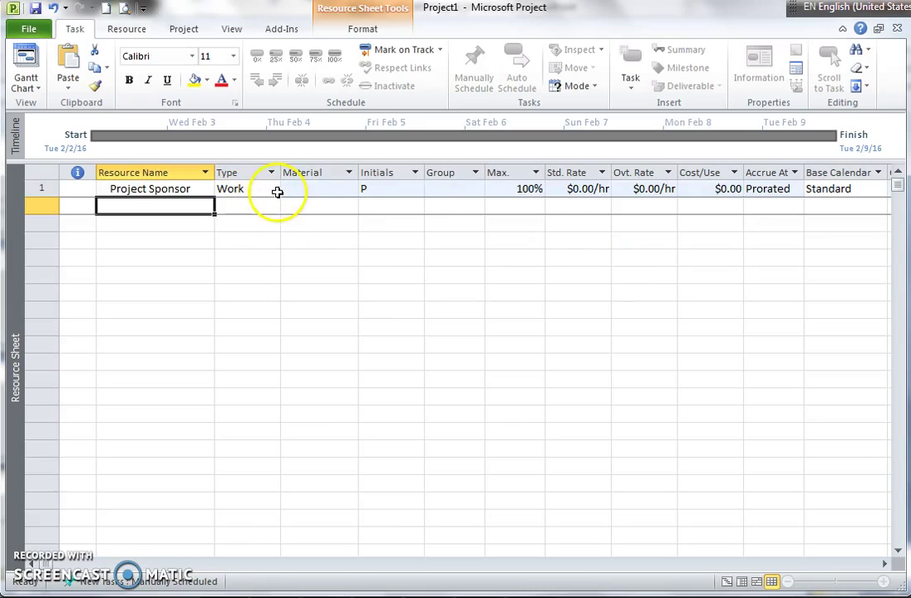
left_click(270, 190)
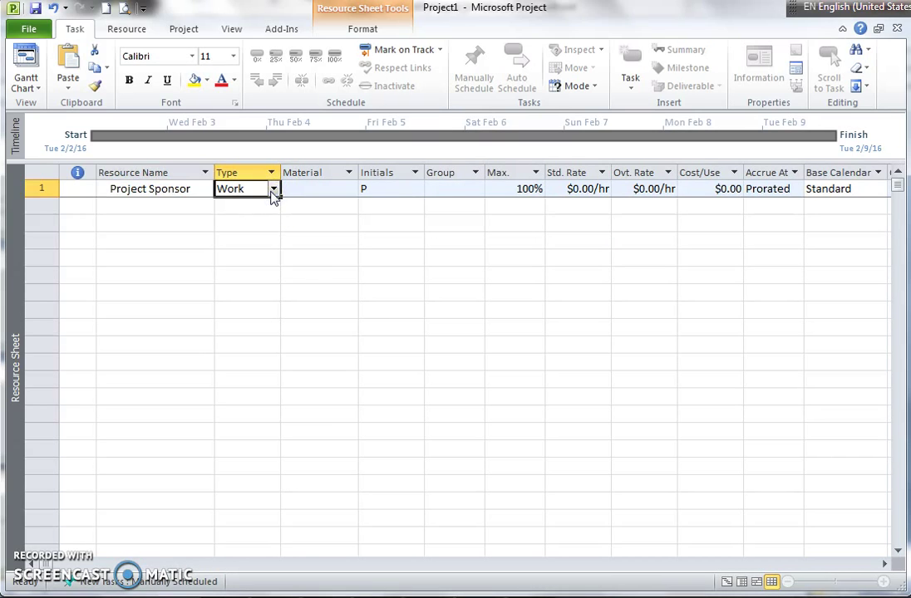
left_click(273, 191)
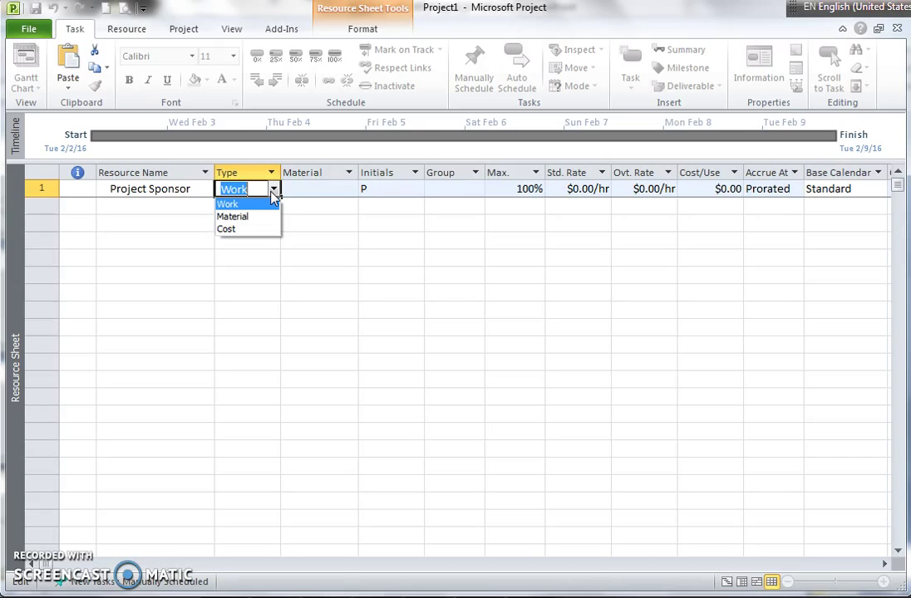
left_click(338, 188)
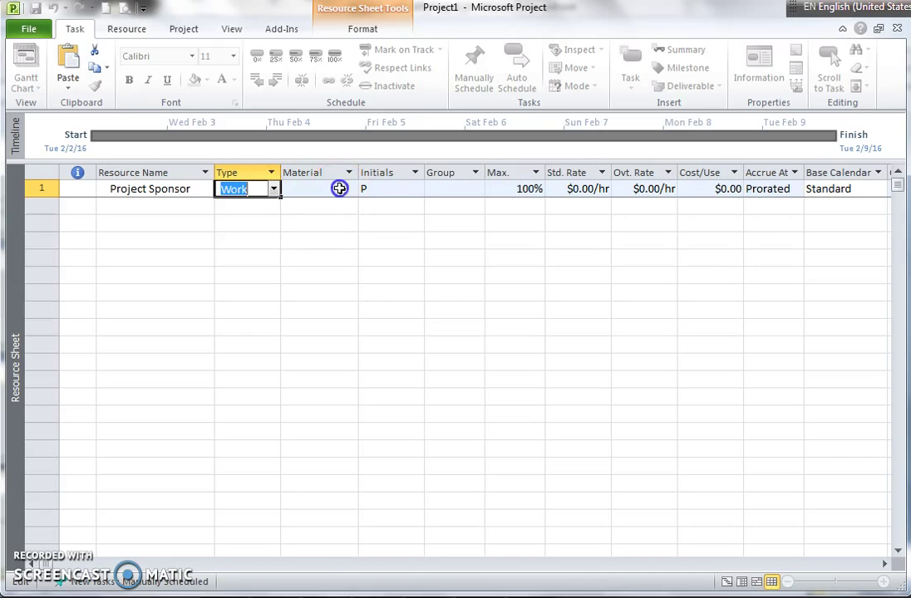
left_click(348, 188)
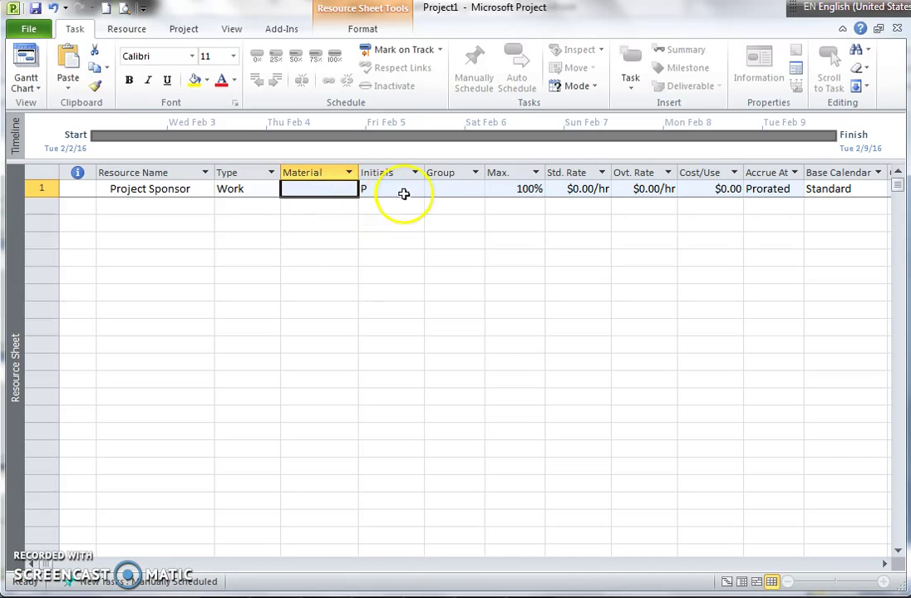
left_click(386, 191)
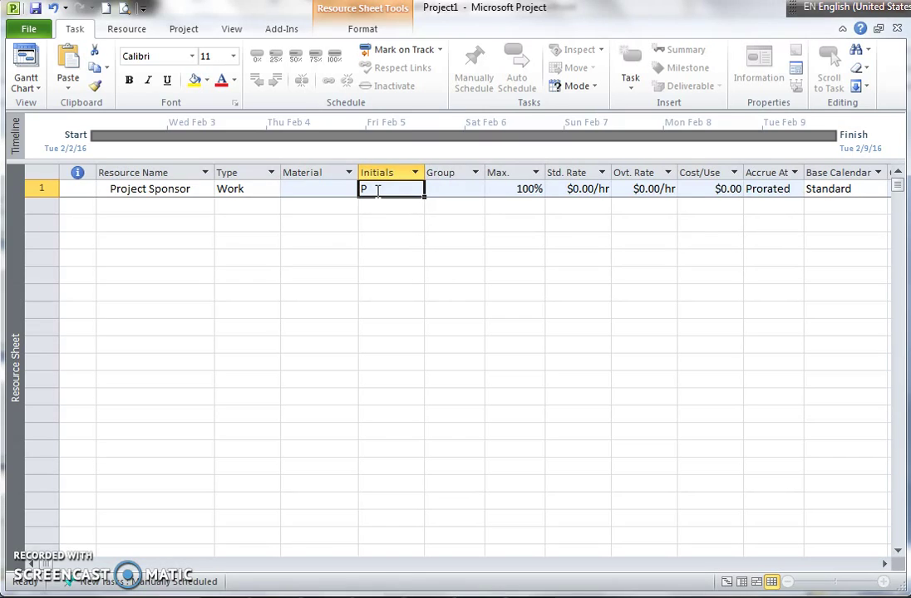
double_click(378, 190)
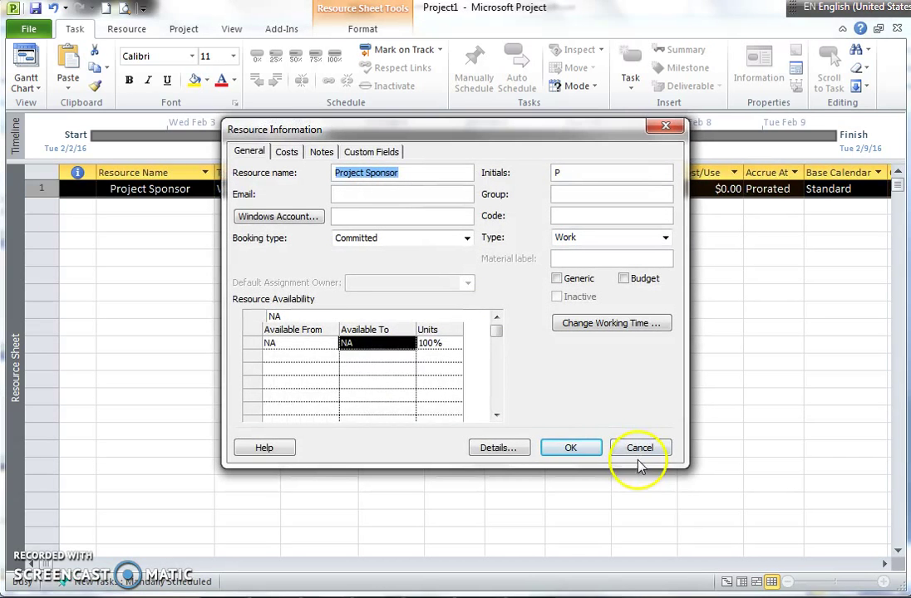
left_click(640, 451)
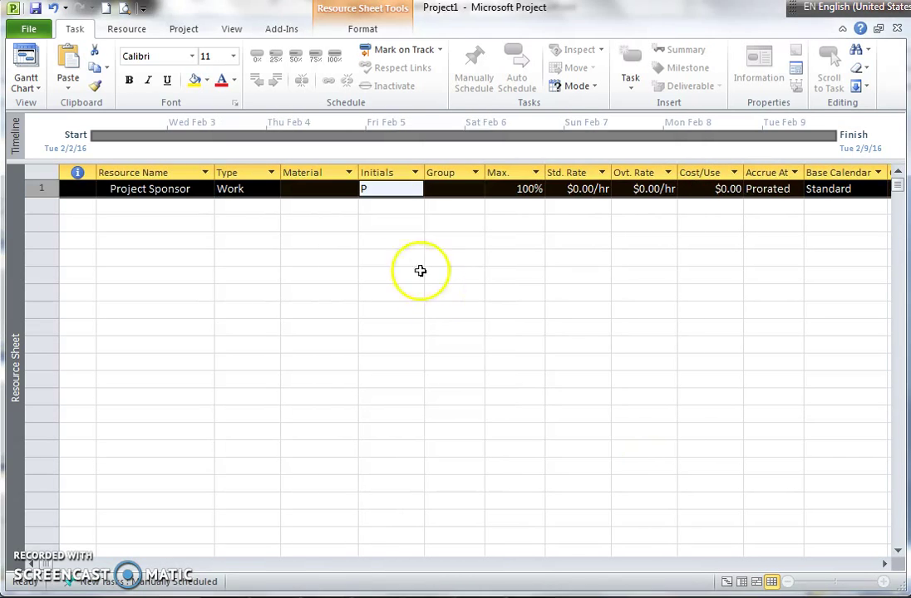
Step: Set the Project Sponsor's initials to PS
left_click(373, 190)
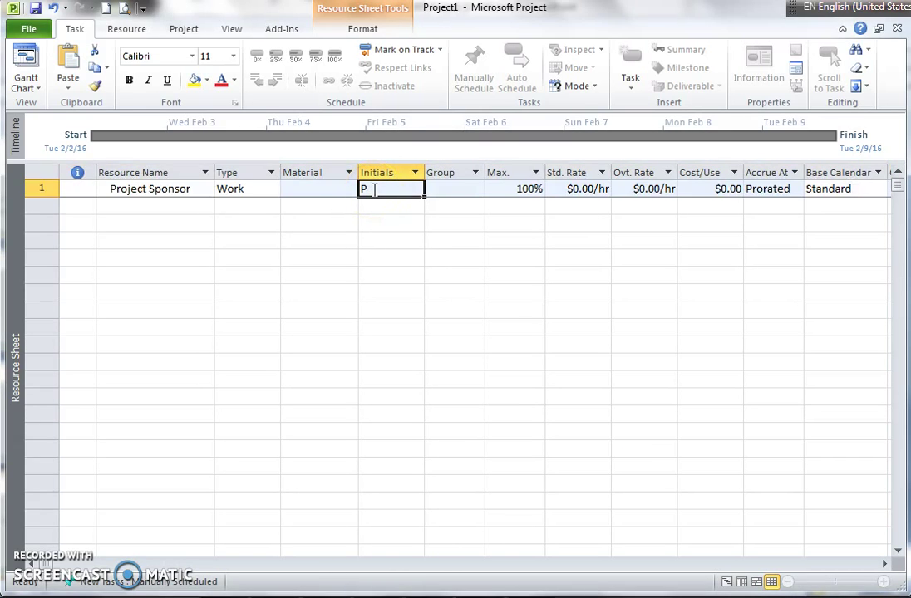
type("Pro")
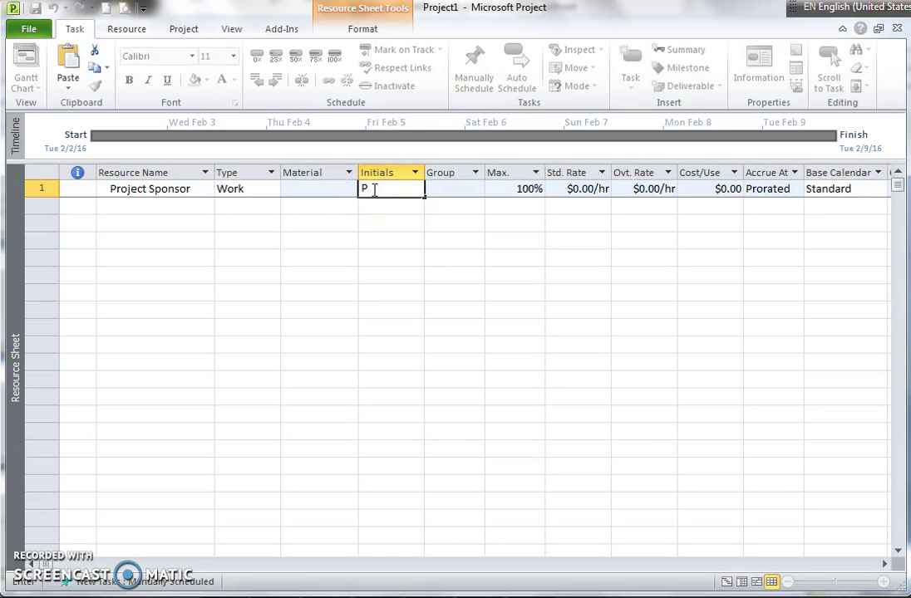
key("BackSpace")
key("BackSpace")
type("S")
key("Return")
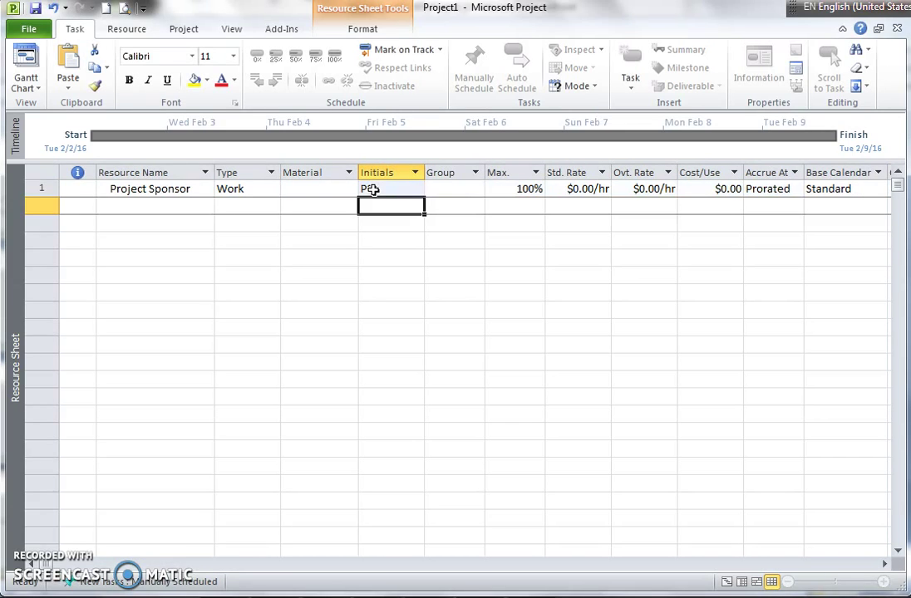
Step: Set the Project Sponsor's maximum units to 50%
left_click(521, 189)
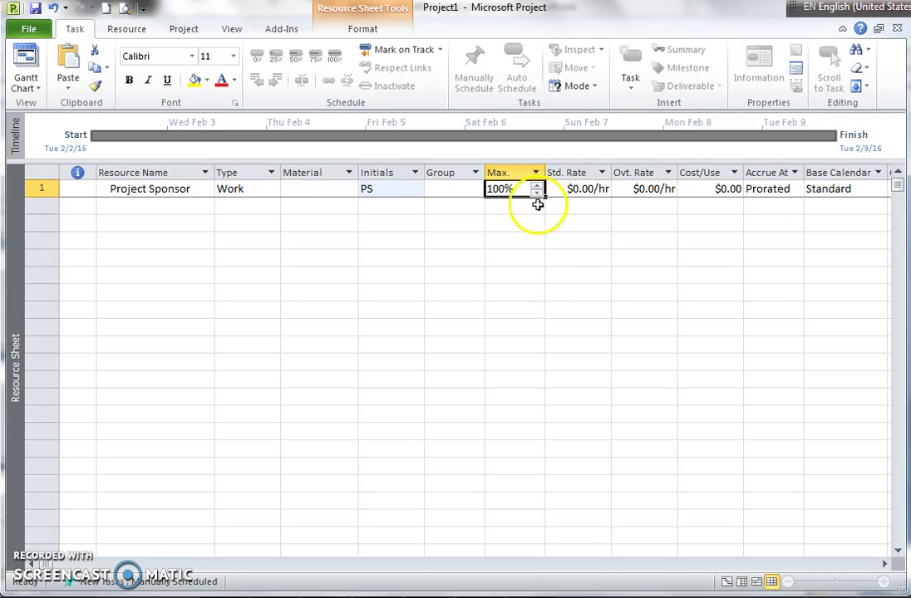
left_click(537, 192)
left_click(537, 192)
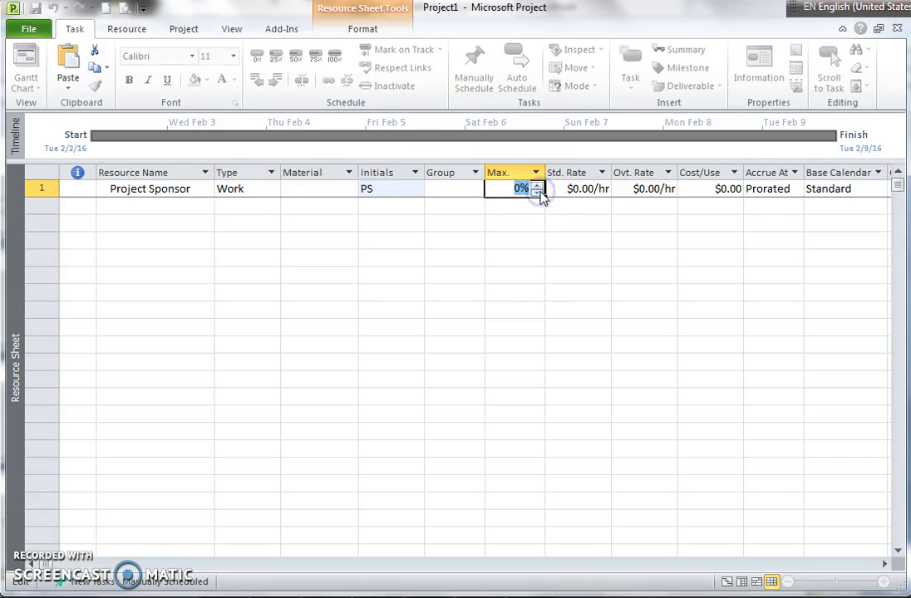
left_click(538, 187)
left_click(538, 187)
key("Return")
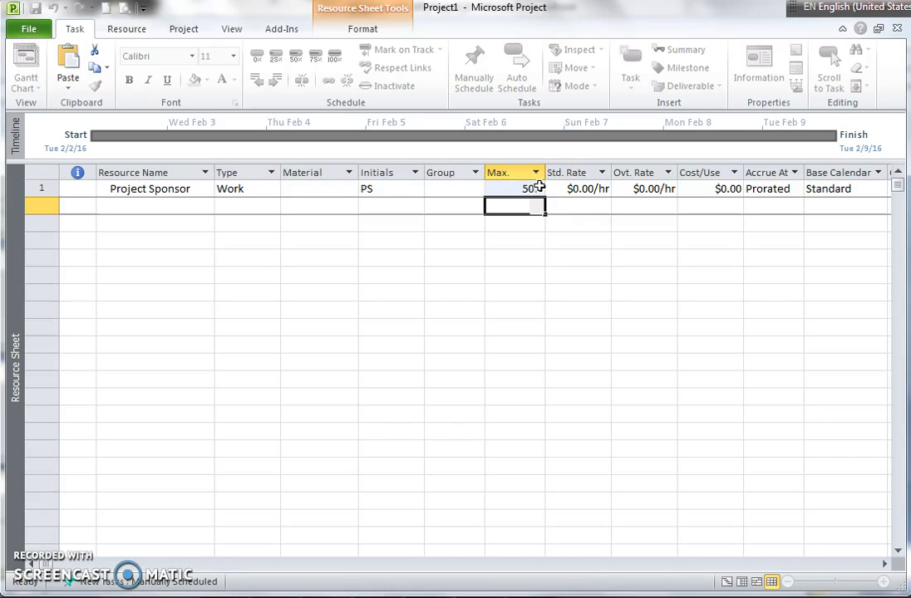
Step: Set the Project Sponsor's standard rate to $100.00/hr
left_click(583, 190)
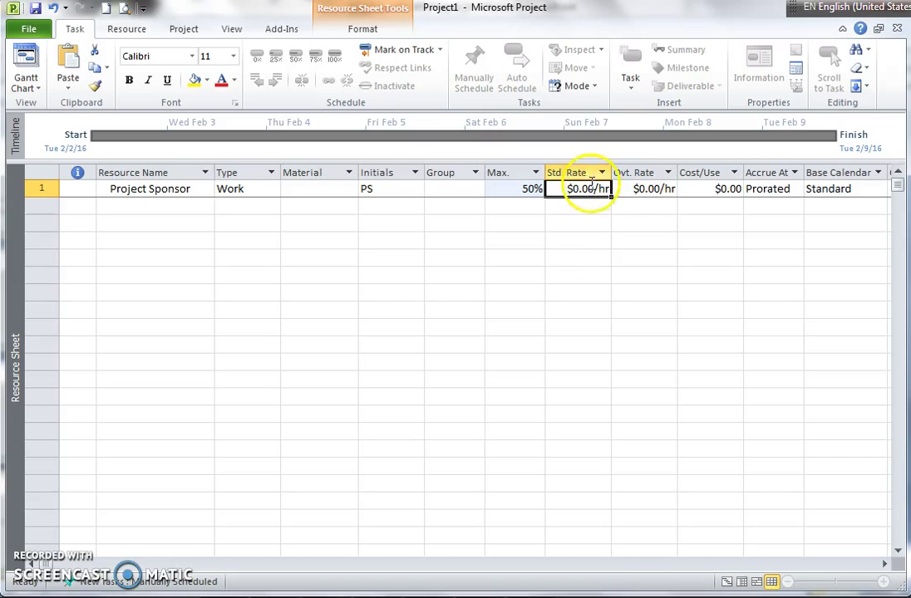
left_click(599, 189)
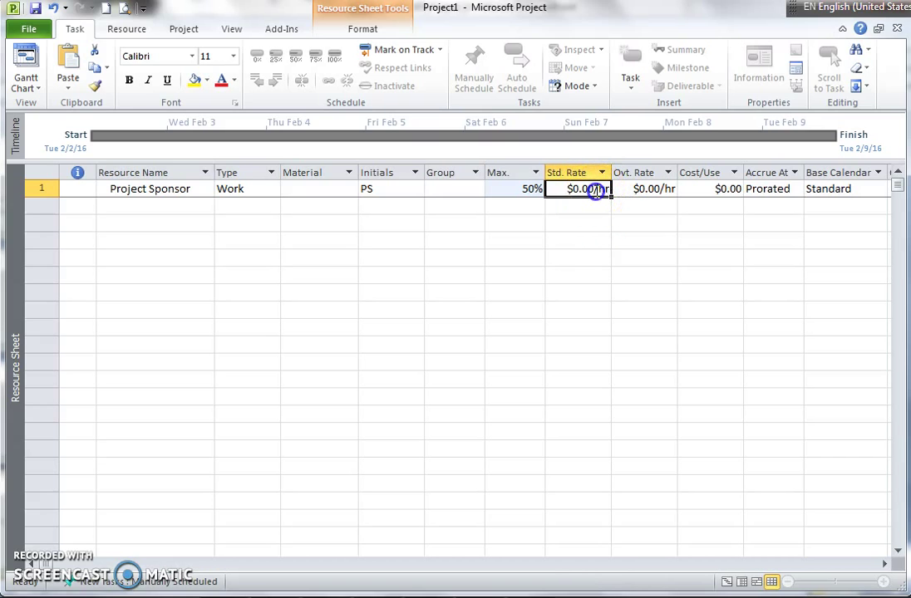
left_click(610, 183)
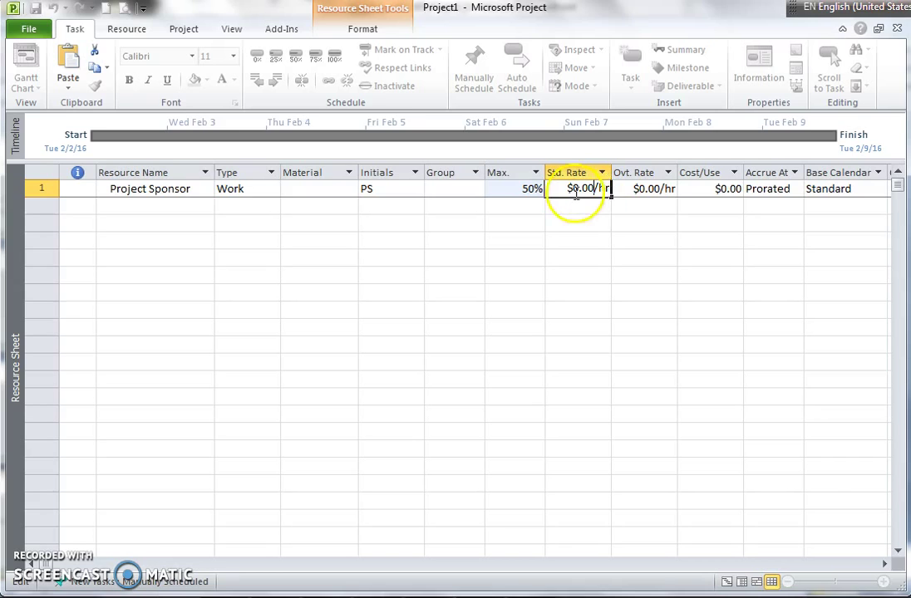
left_click_drag(593, 188, 572, 188)
type("100")
key("Return")
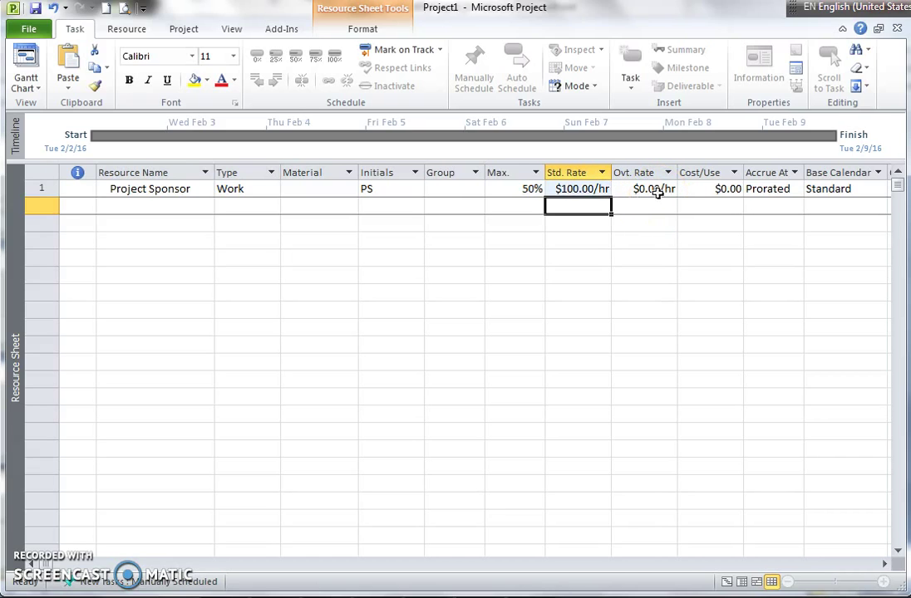
left_click(701, 190)
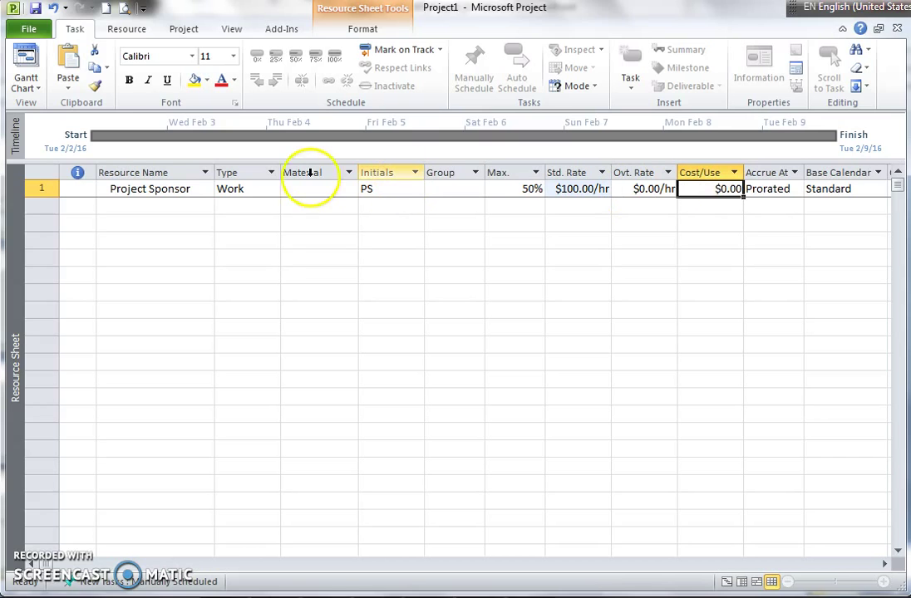
Step: Add three team members by first name as new resources in the rows below Project Sponsor
left_click(197, 204)
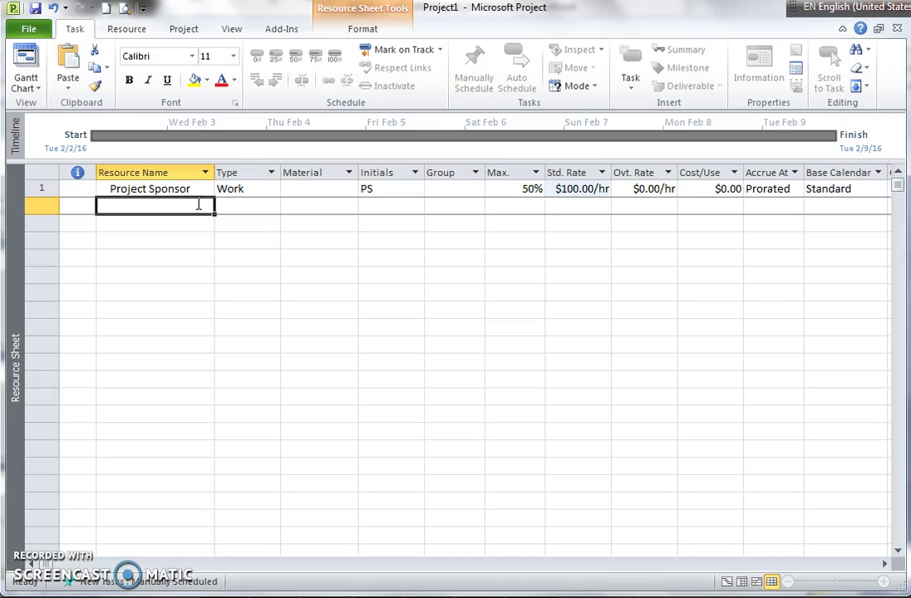
type("Lins")
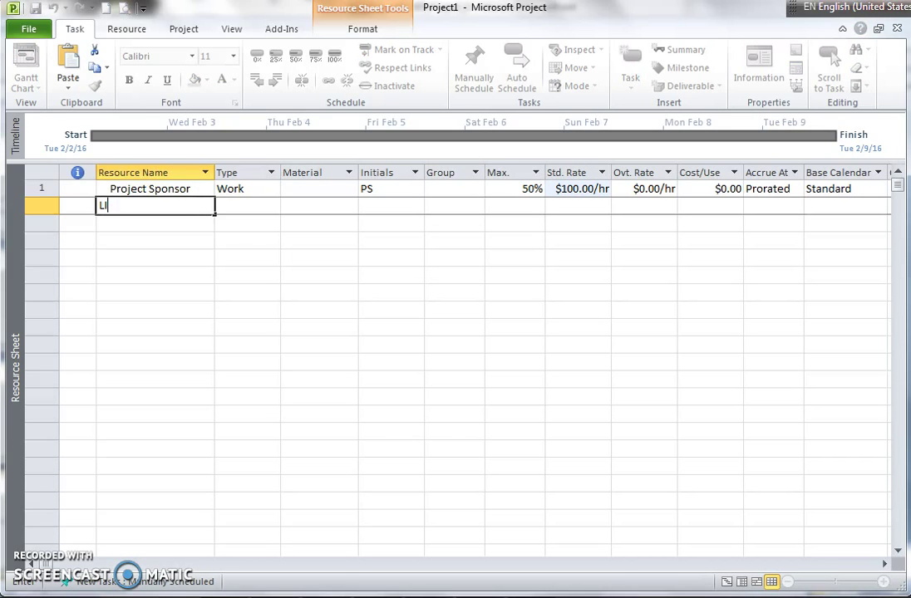
key("BackSpace")
key("BackSpace")
key("BackSpace")
type("insey")
key("Return")
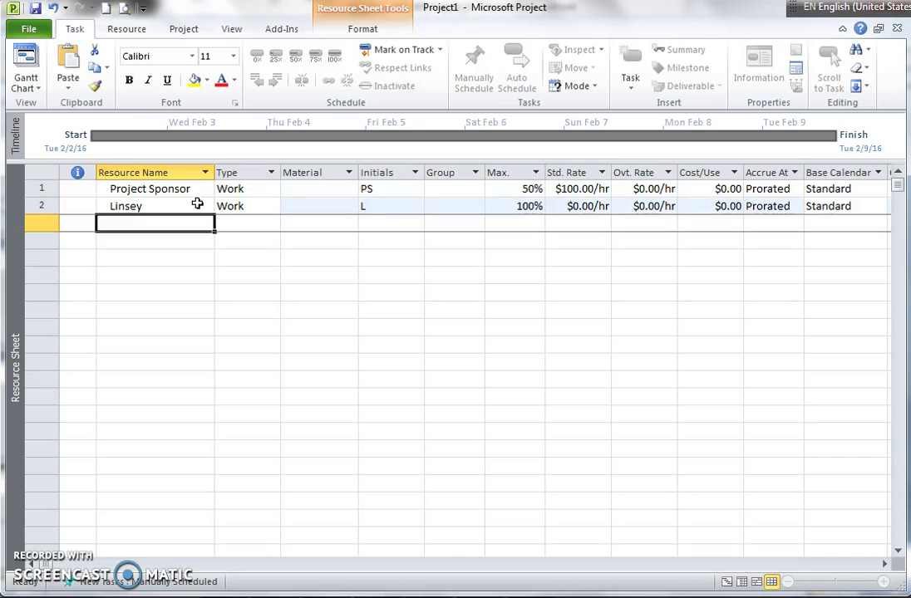
type("Jar")
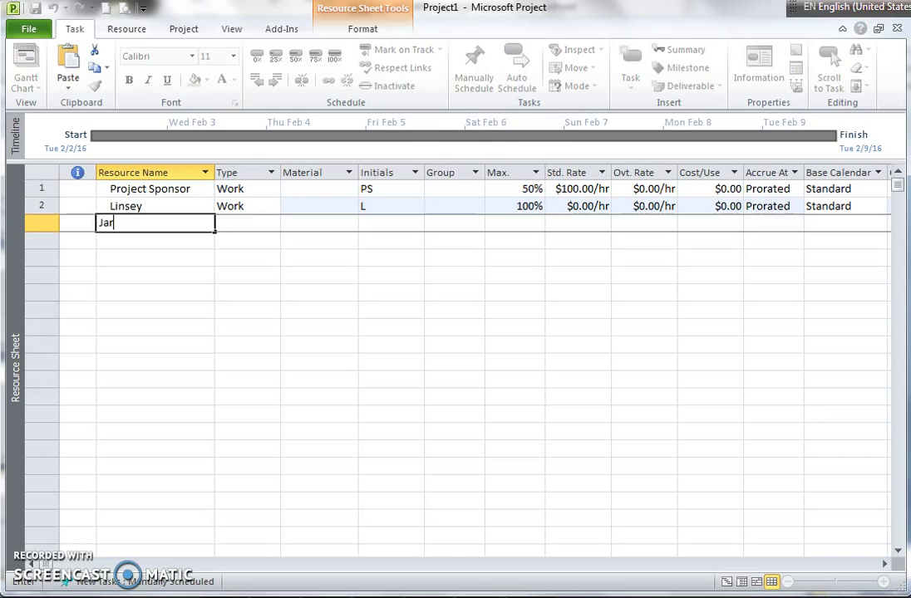
type("ad")
key("Return")
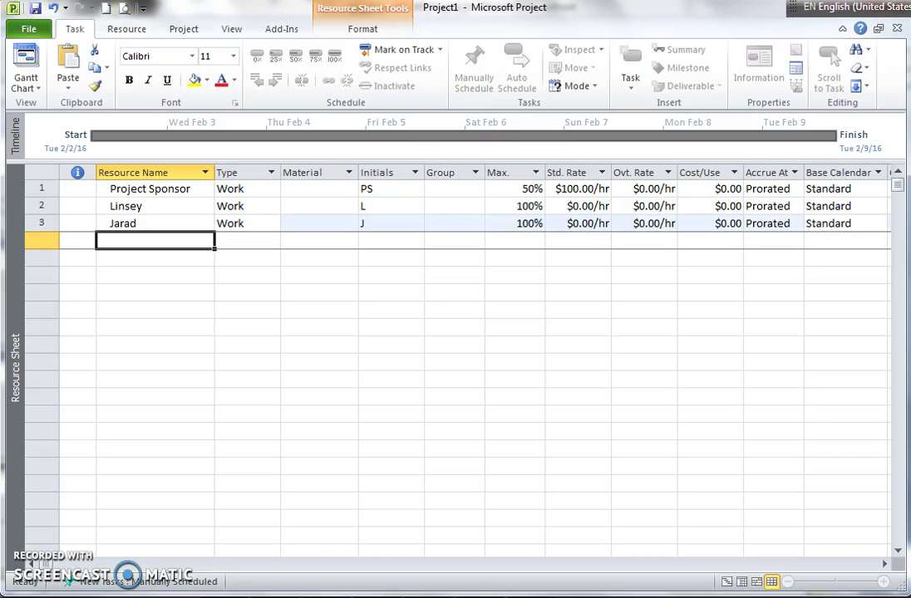
type("Kelsey")
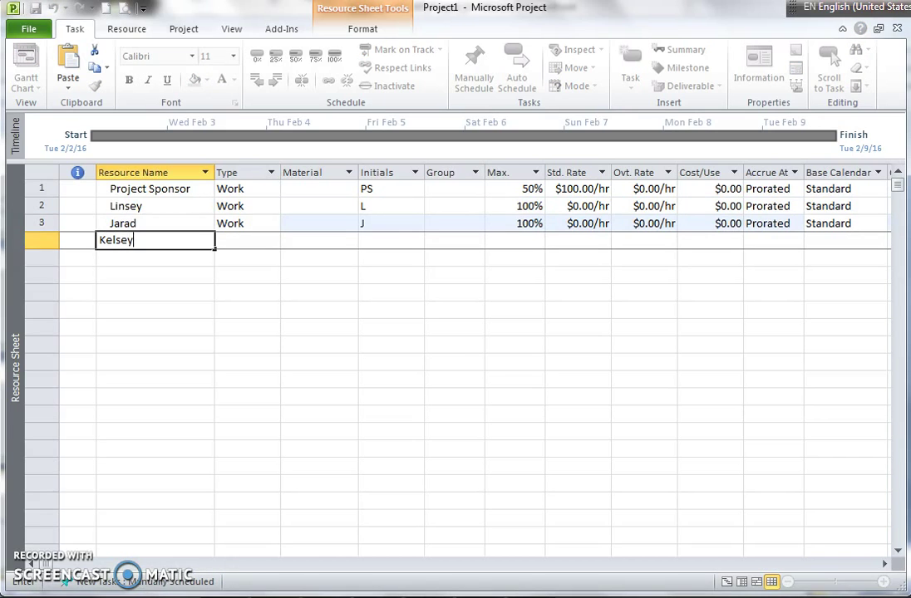
key("Return")
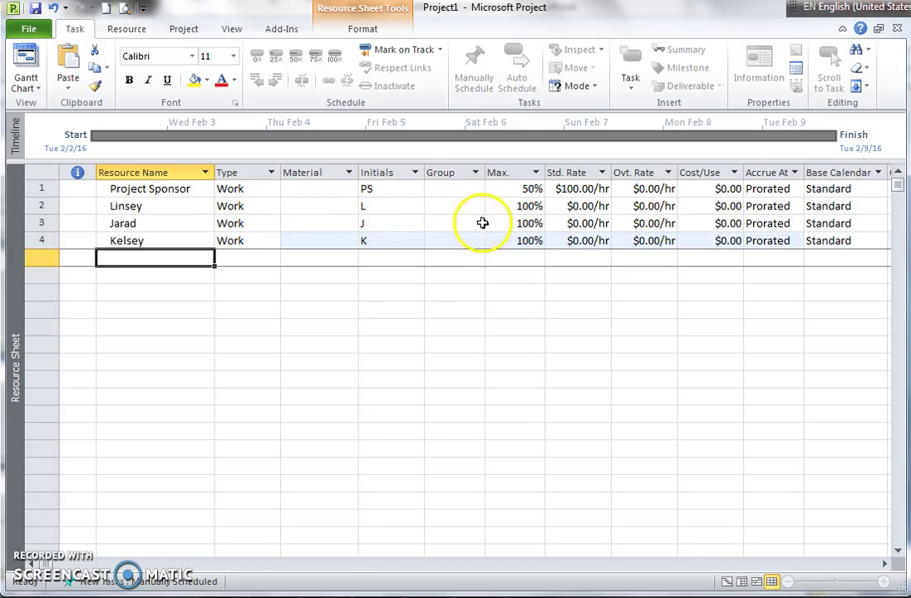
Step: Set the maximum units of the team member in row 2 to 50%
left_click(539, 206)
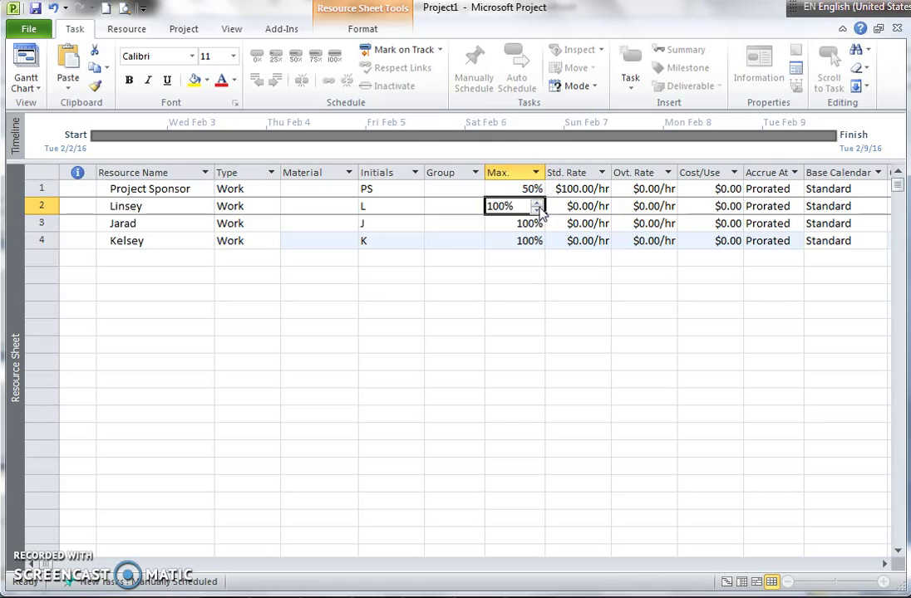
left_click(523, 206)
left_click(523, 206)
left_click_drag(523, 206, 500, 206)
type("50")
key("Return")
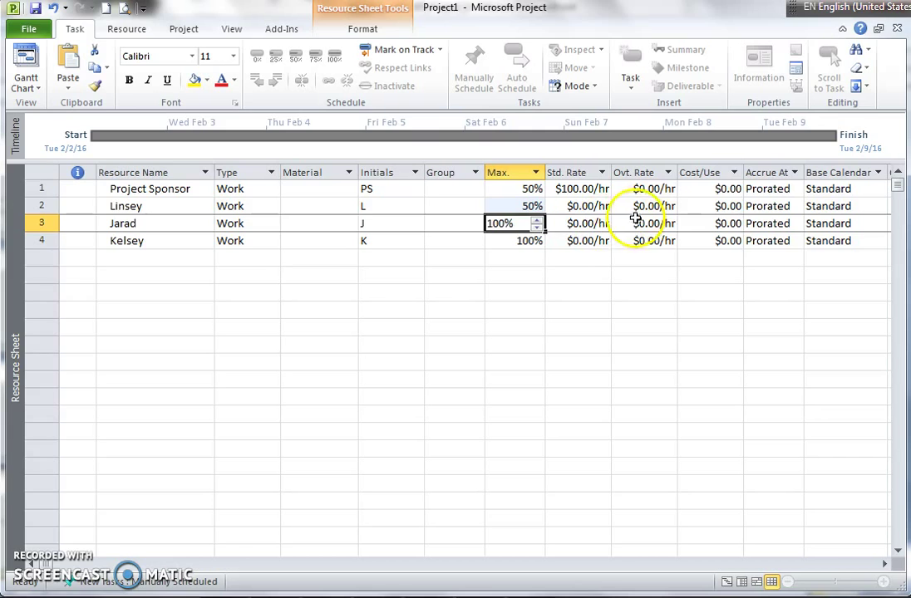
left_click(606, 207)
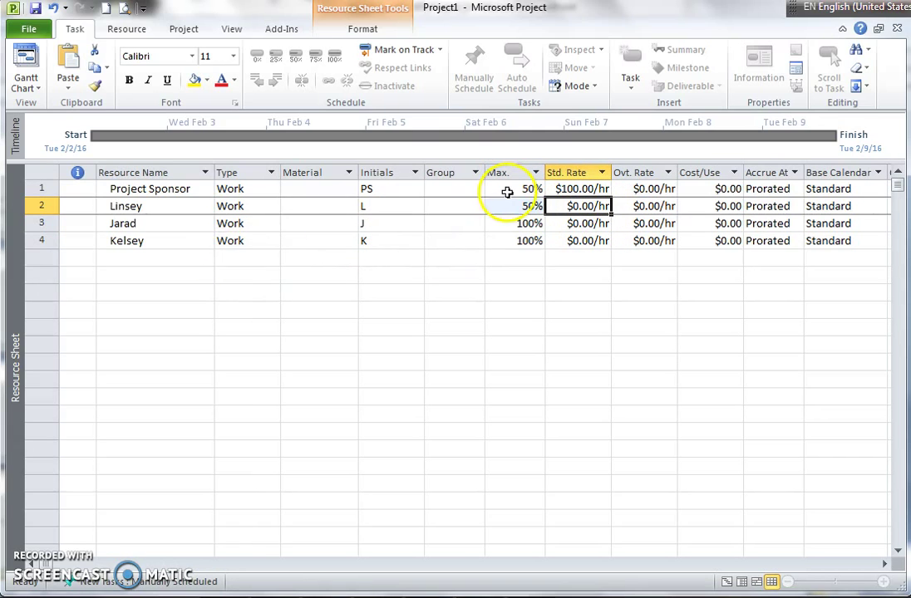
Step: Add a Flip Chart resource below the team members and set its type to Material
left_click(278, 266)
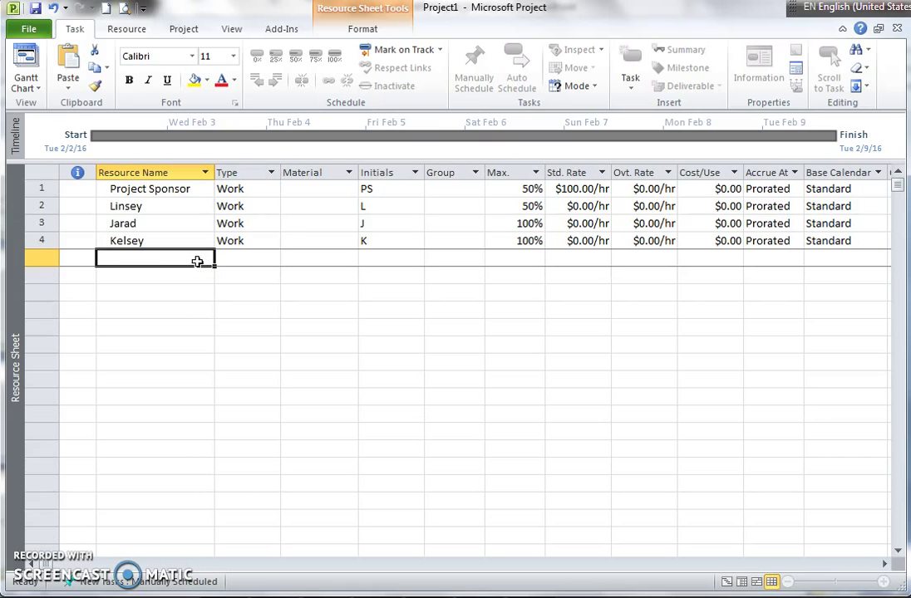
type("Flip ")
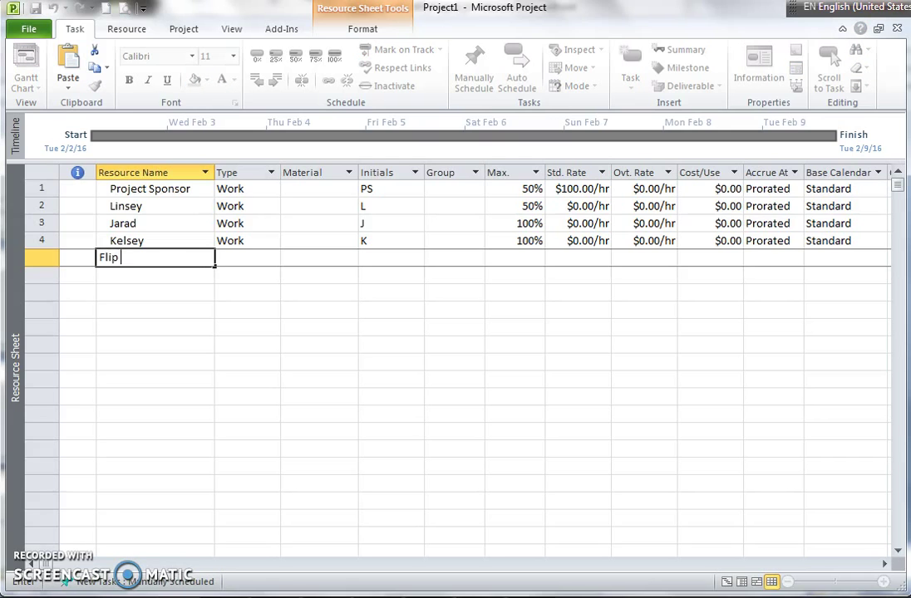
type("Chart")
key("Return")
left_click(250, 266)
left_click(258, 258)
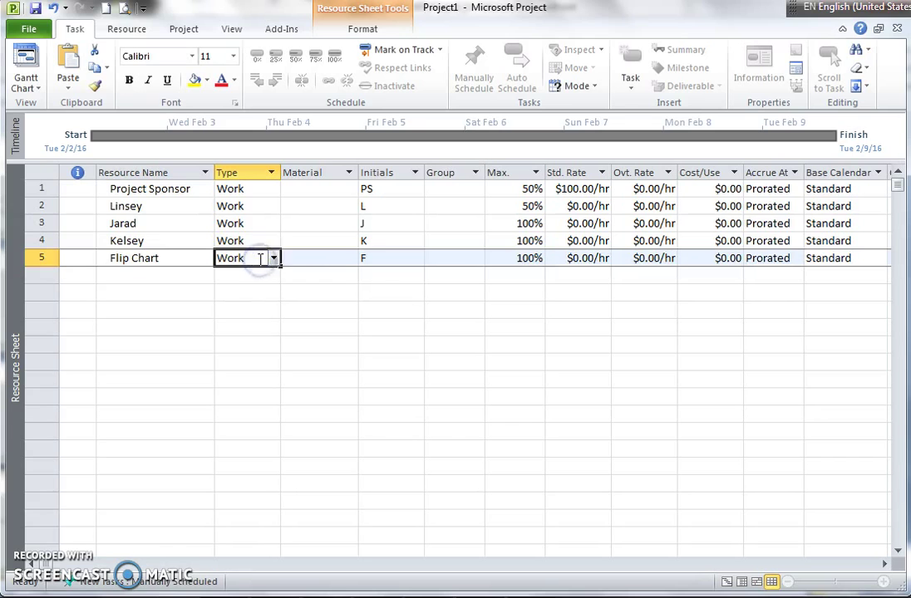
left_click(273, 258)
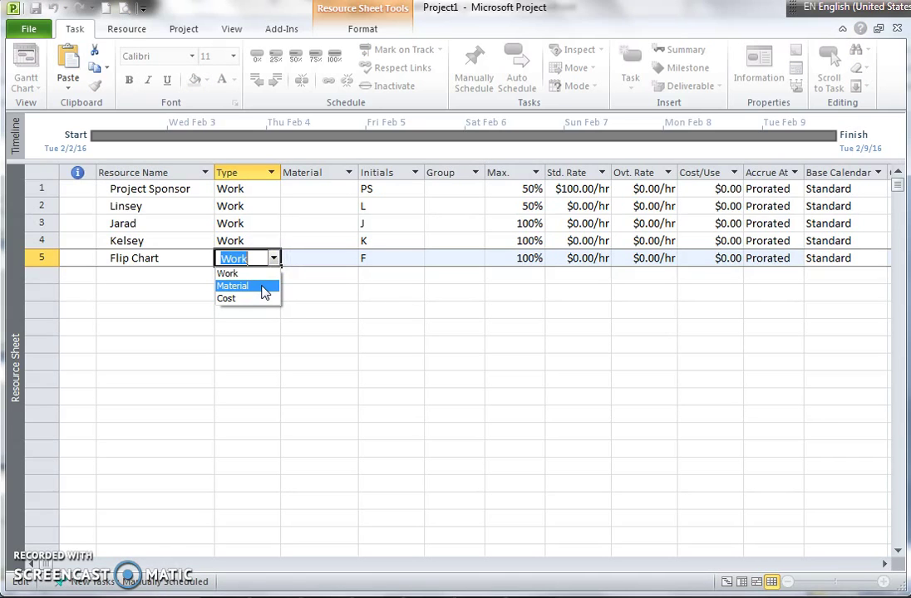
left_click(263, 287)
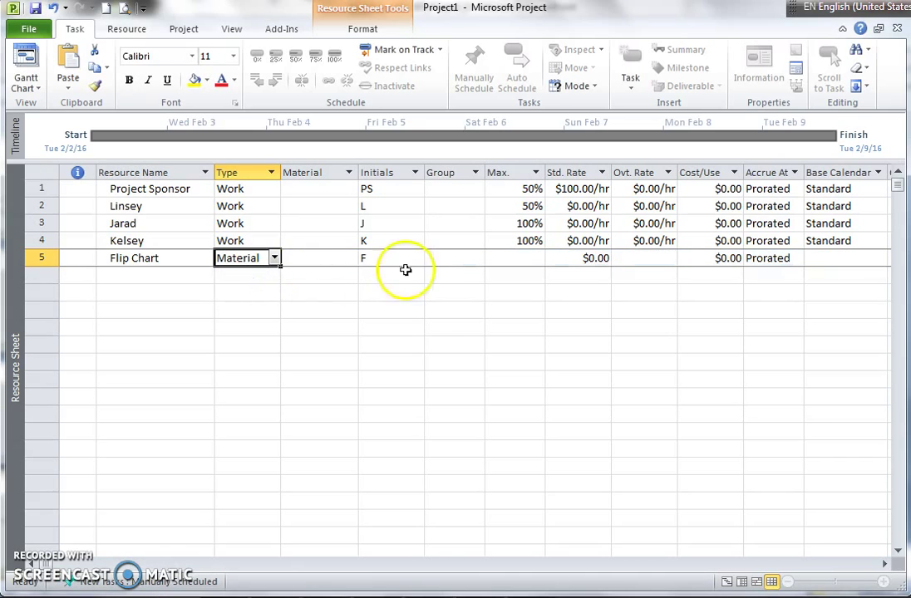
Step: Set the Flip Chart's standard rate to $20.00
left_click(553, 259)
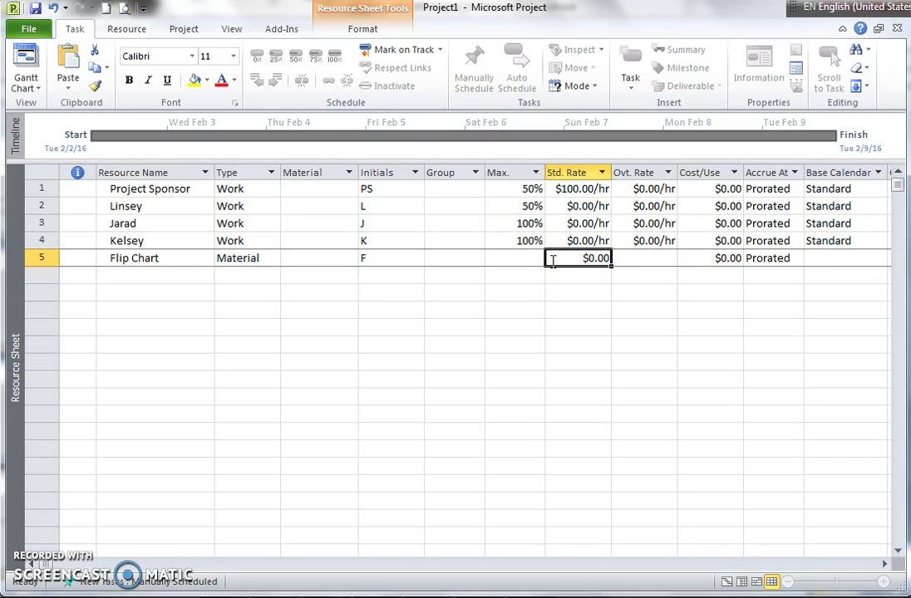
type("20")
key("Return")
Step: Add a Travel resource below Flip Chart and set its type to Cost
left_click(155, 275)
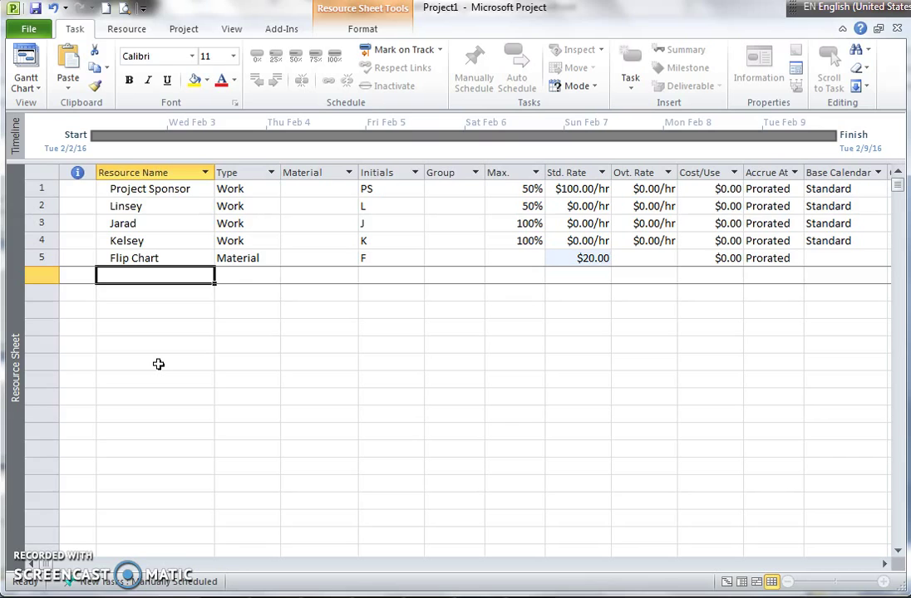
type("Travel")
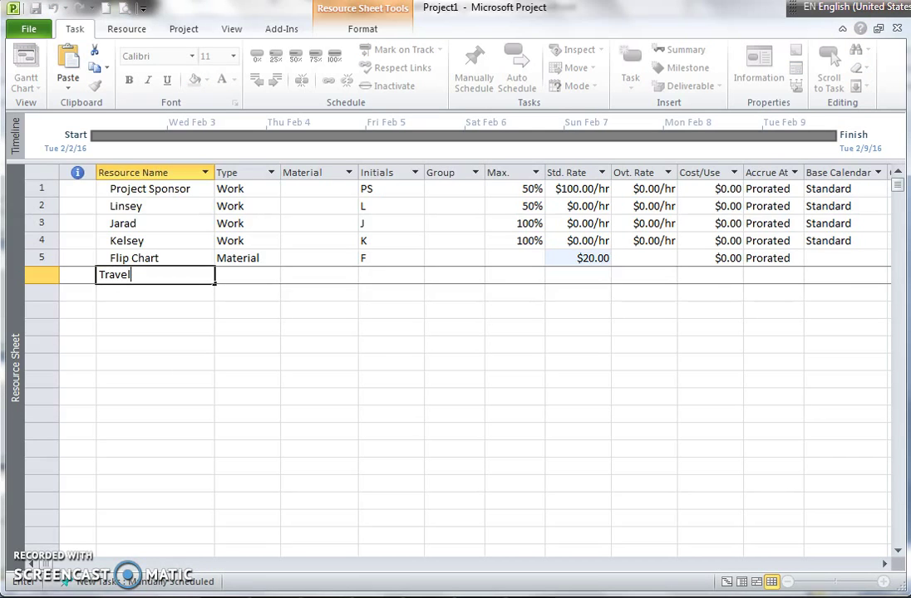
key("Return")
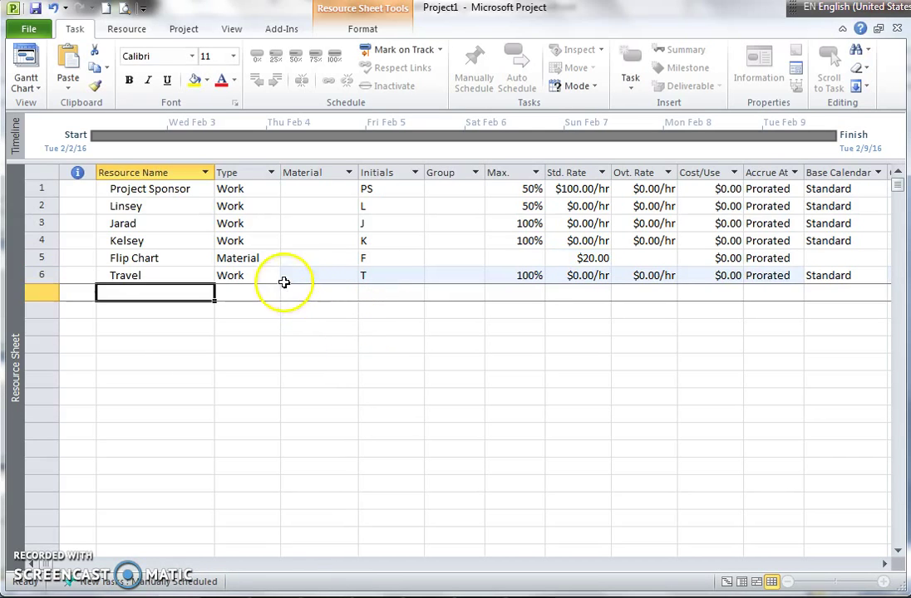
left_click(274, 279)
left_click(273, 277)
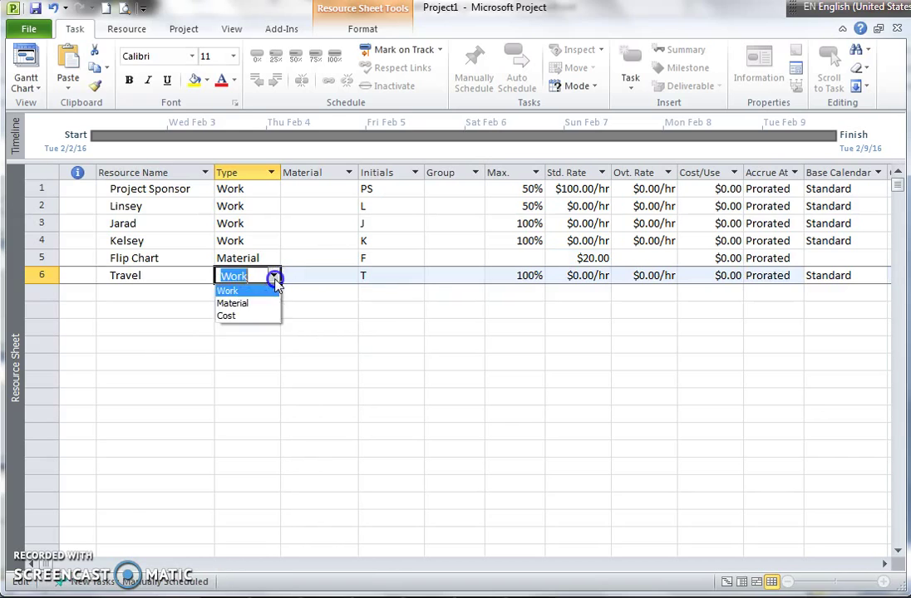
left_click(268, 317)
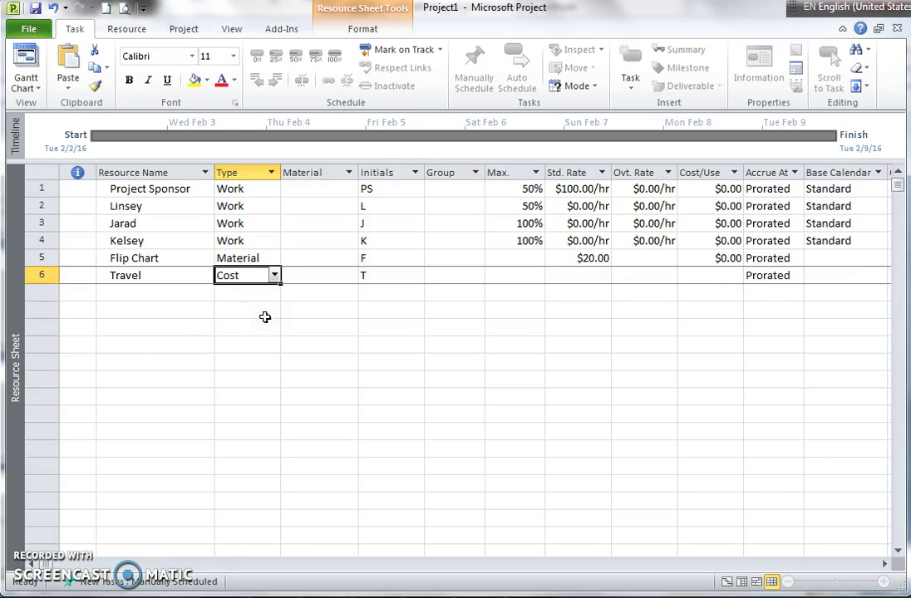